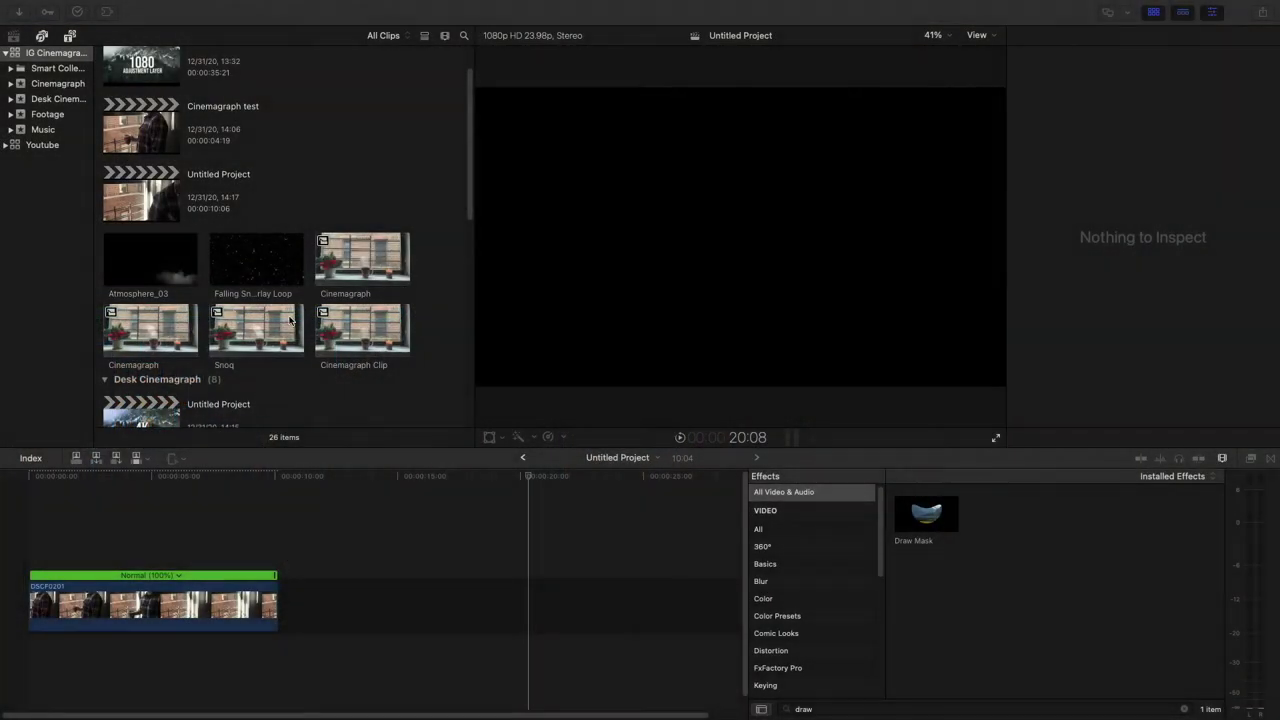
# Step: Duplicate the DSCF0201 clip directly after the original in the timeline
pyautogui.click(10, 565)
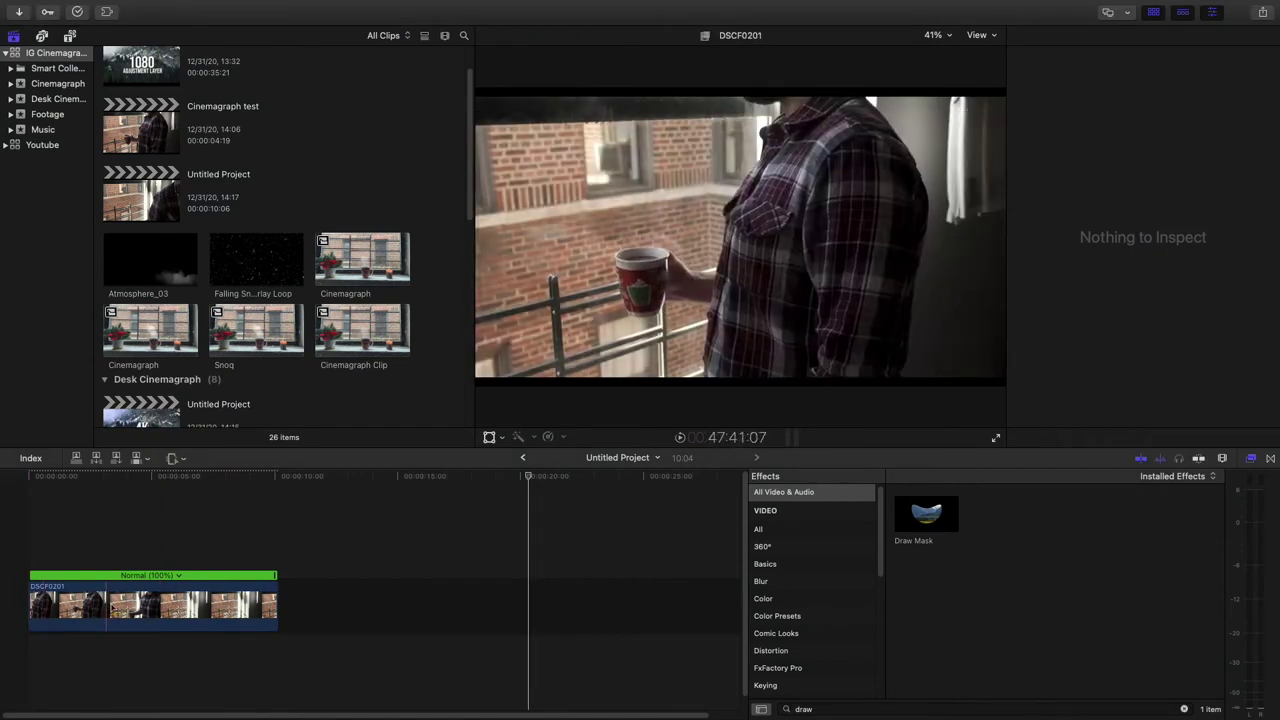
pyautogui.click(203, 608)
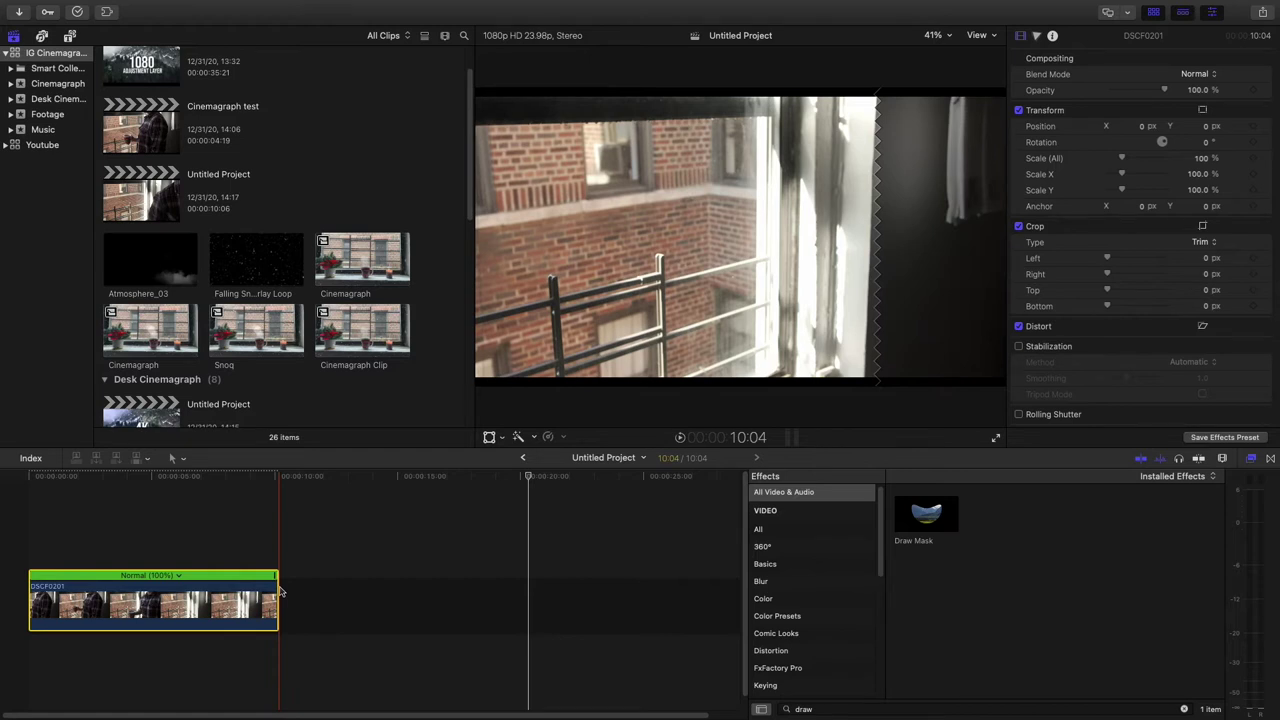
pyautogui.press('super+v')
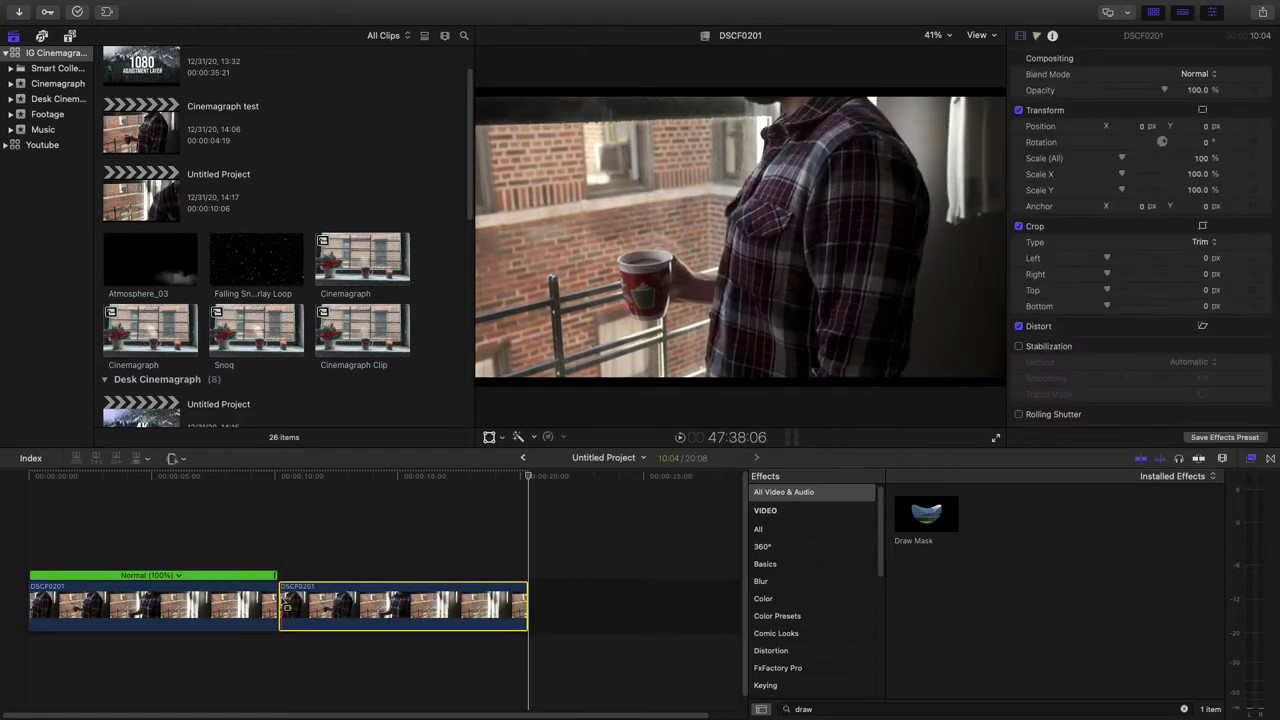
# Step: Hold the duplicate's first frame across its whole length and split the clip where the hold segment ends
pyautogui.moveTo(281, 603); pyautogui.dragTo(534, 616)
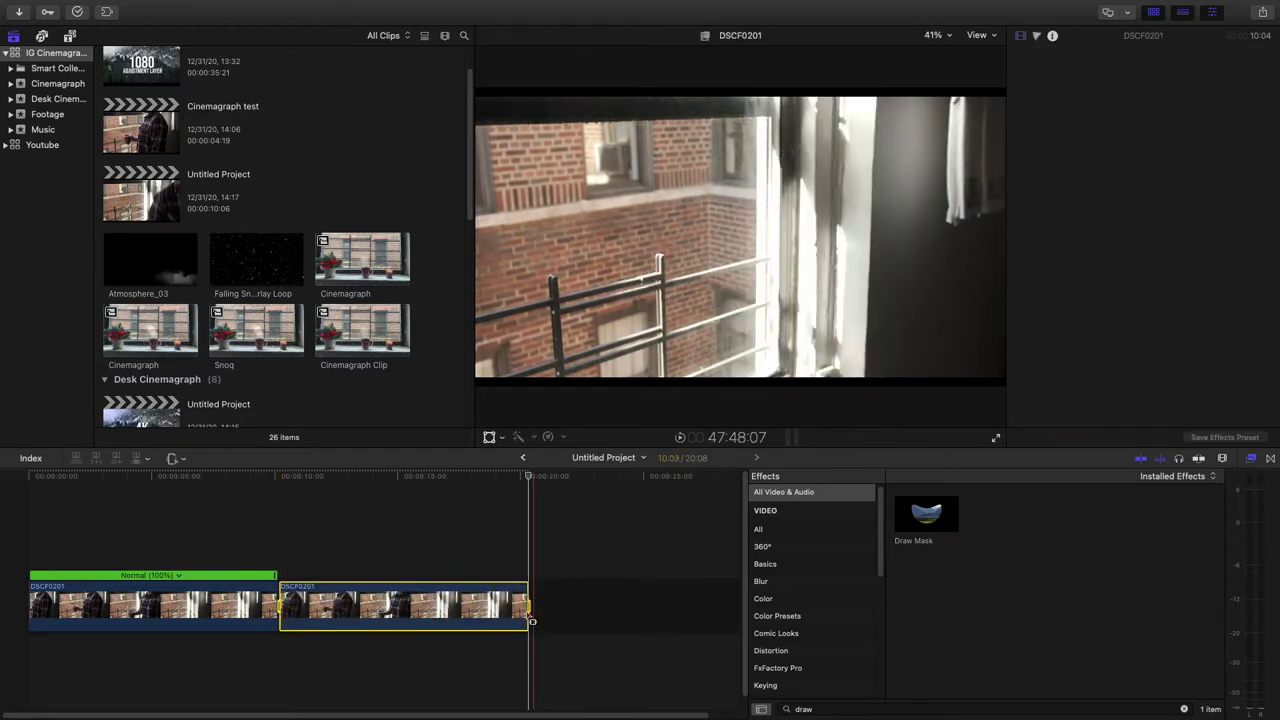
pyautogui.hotkey('shift', 'h')
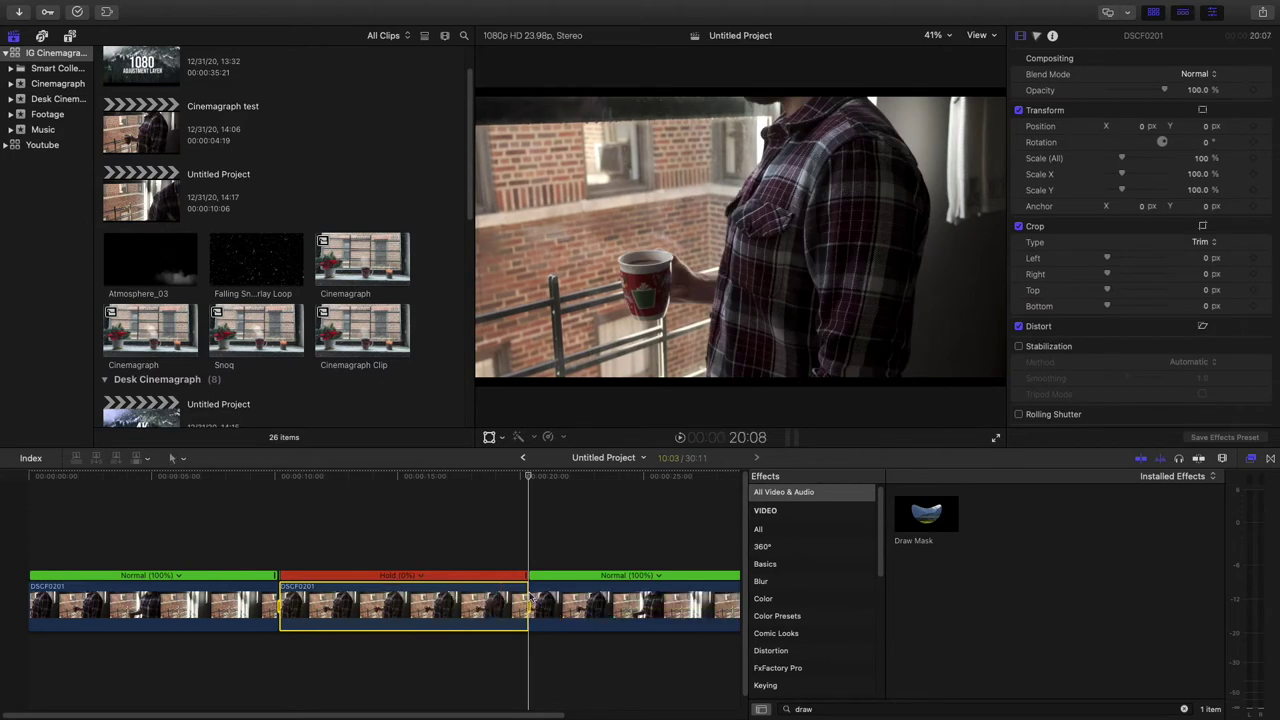
pyautogui.press('super+b')
# Step: Stack the held clip above the original DSCF0201 clip at the timeline start and delete the leftover normal-speed clip
pyautogui.moveTo(408, 602); pyautogui.dragTo(155, 530)
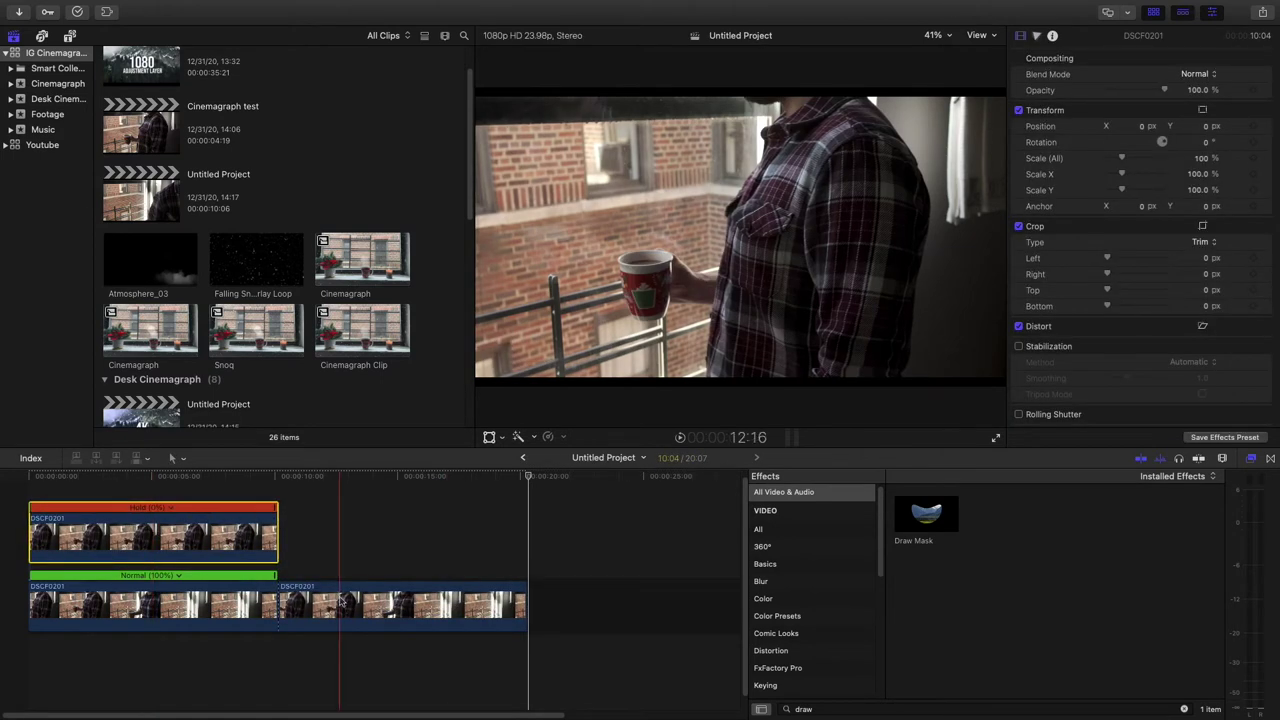
pyautogui.click(341, 601)
pyautogui.press('Delete')
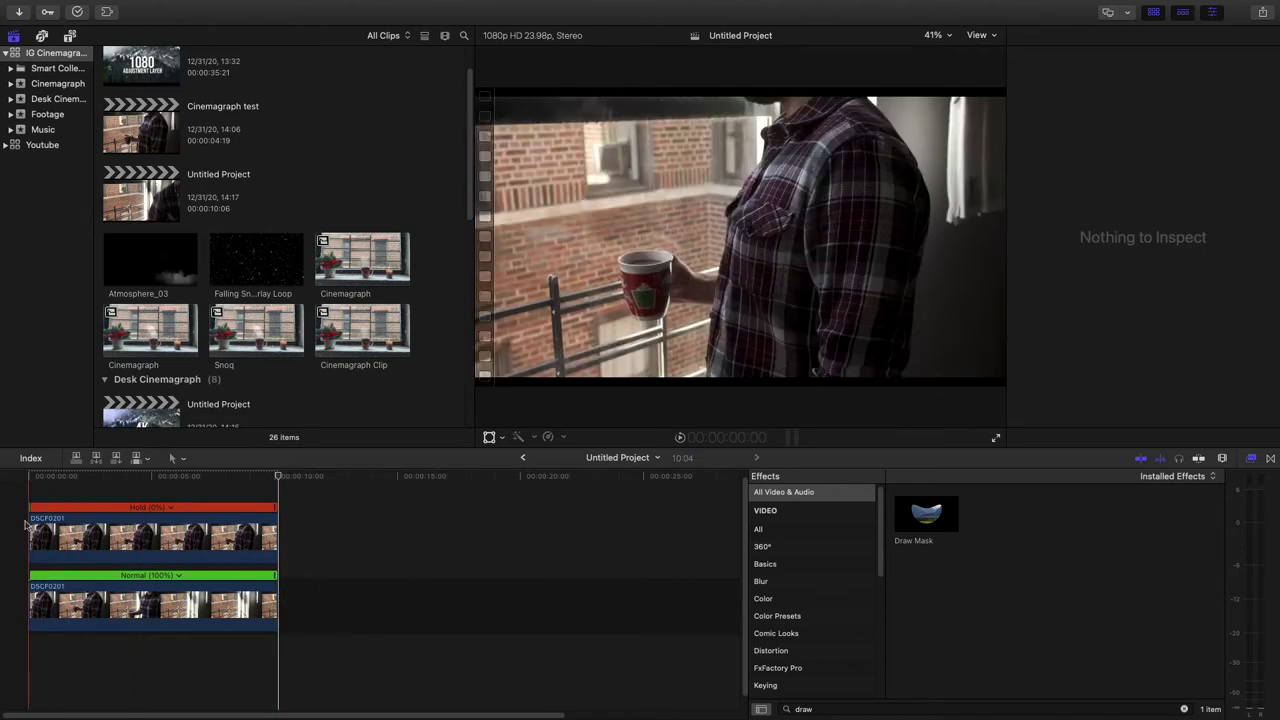
# Step: Place Atmosphere_03 above the held clip from the timeline start, split it at about 10:02 and delete the excess
pyautogui.click(66, 538)
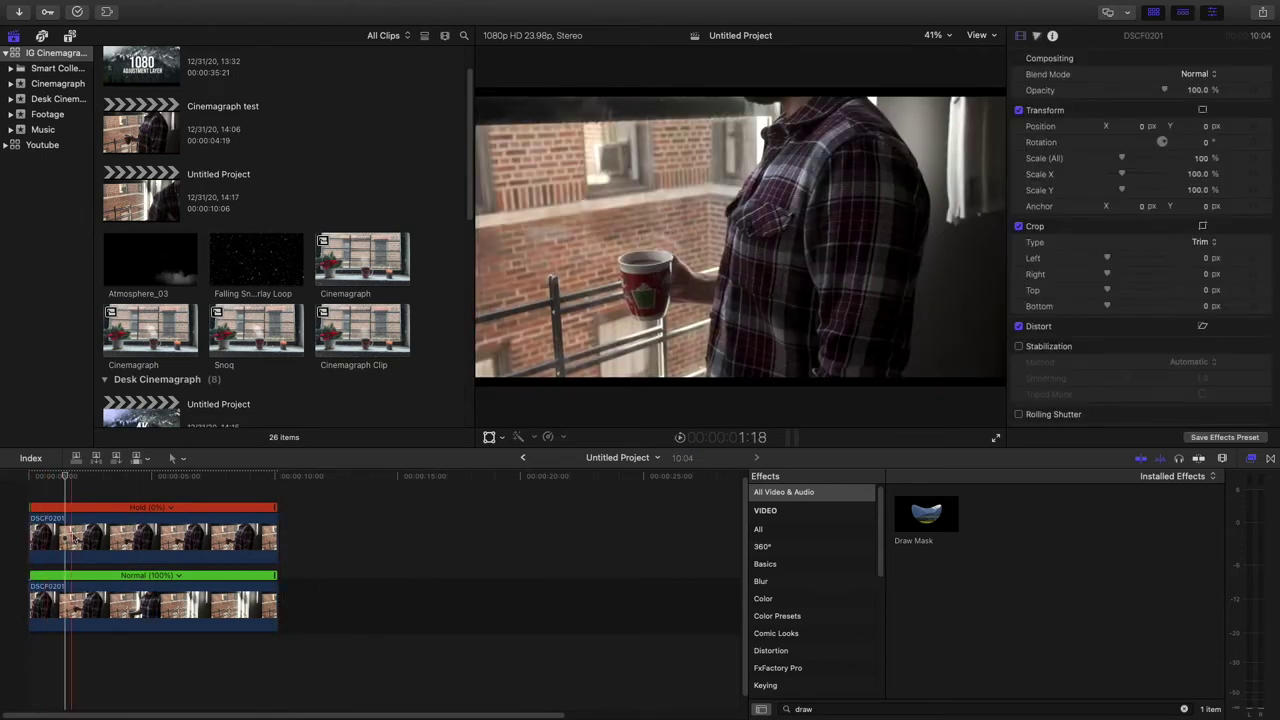
pyautogui.moveTo(160, 262); pyautogui.dragTo(30, 484)
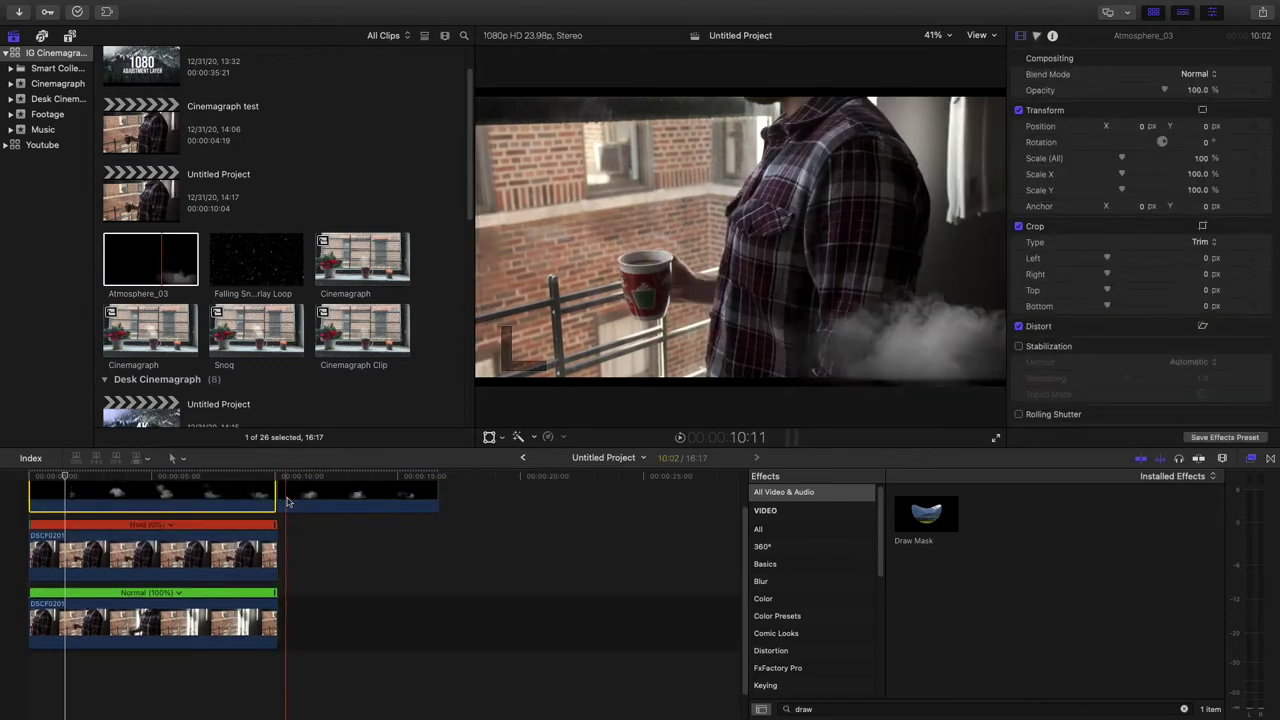
pyautogui.click(288, 502)
pyautogui.press('Delete')
# Step: Rotate Atmosphere_03 to about -96°, move its smoke over the coffee cup and set its blend mode to Screen
pyautogui.click(262, 495)
pyautogui.scroll(4, 302, 497)
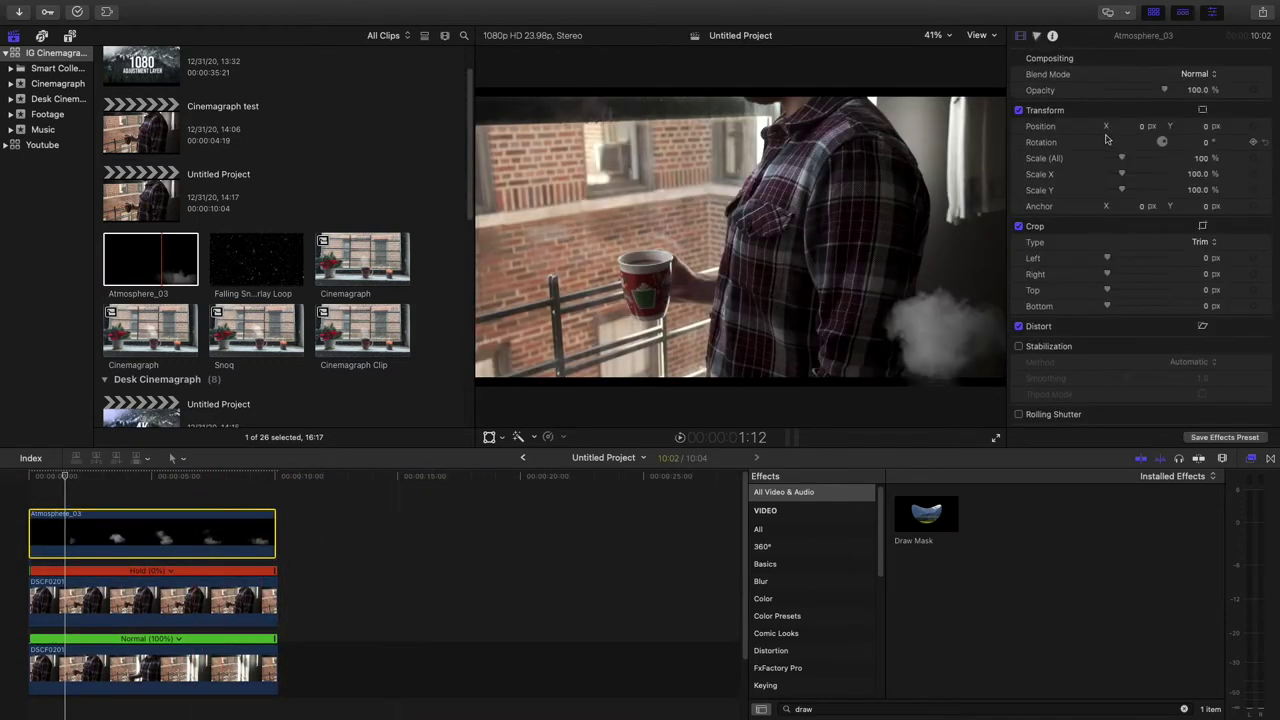
pyautogui.click(1201, 110)
pyautogui.moveTo(968, 308); pyautogui.dragTo(663, 197)
pyautogui.moveTo(613, 152); pyautogui.dragTo(736, 250)
pyautogui.moveTo(570, 219); pyautogui.dragTo(551, 238)
pyautogui.moveTo(561, 266); pyautogui.dragTo(763, 84)
pyautogui.click(1206, 76)
pyautogui.click(1198, 208)
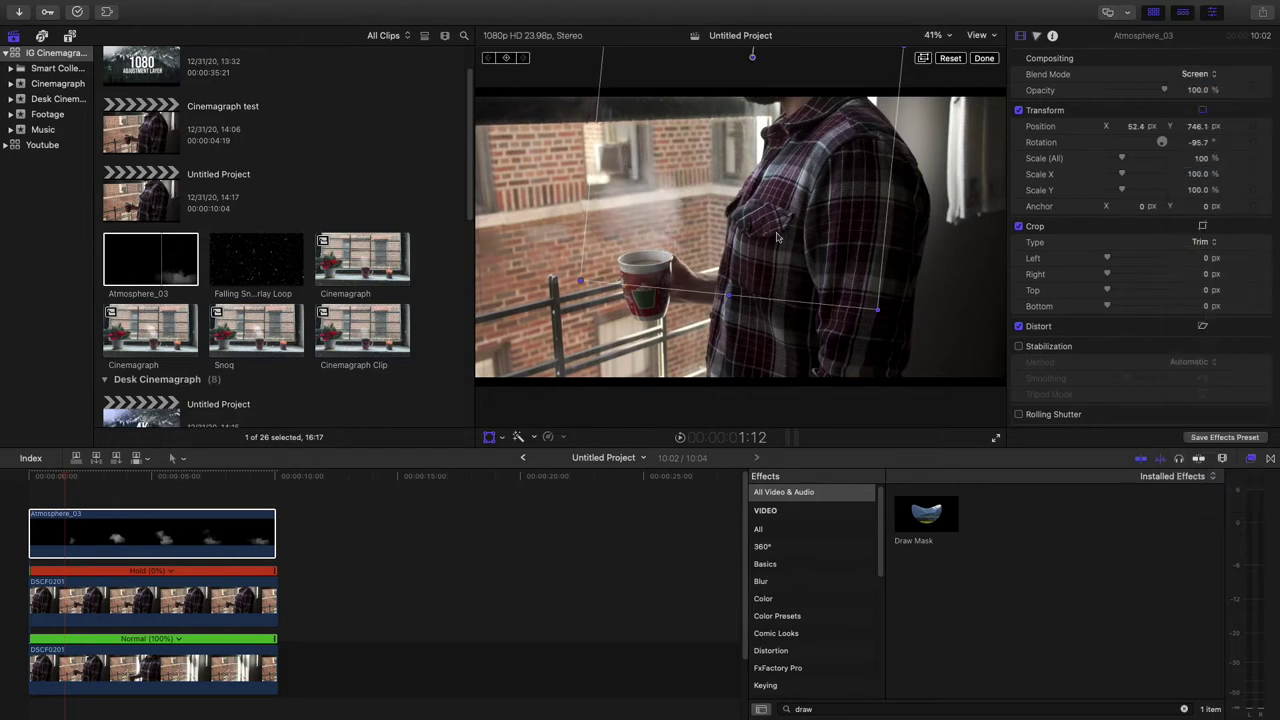
# Step: Scale the smoke clip down to about 74% and reposition it so the steam rises from the cup's rim
pyautogui.moveTo(694, 204); pyautogui.dragTo(690, 203)
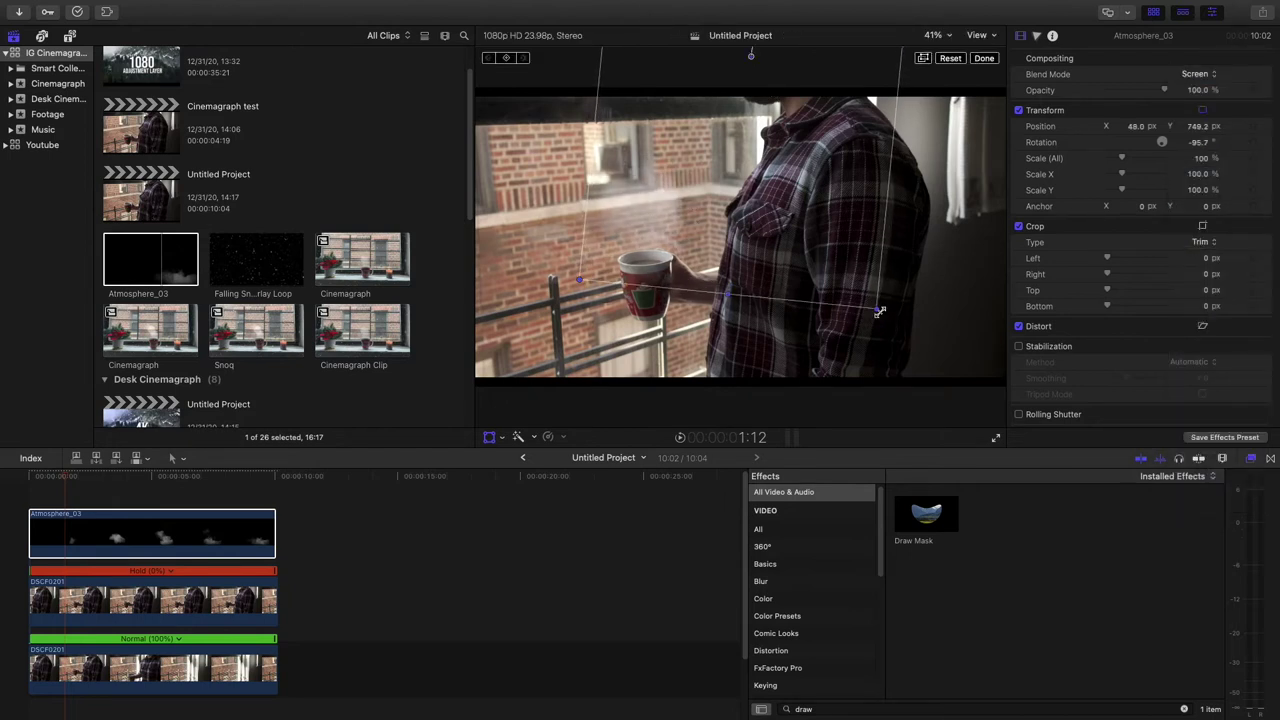
pyautogui.moveTo(879, 311); pyautogui.dragTo(815, 219)
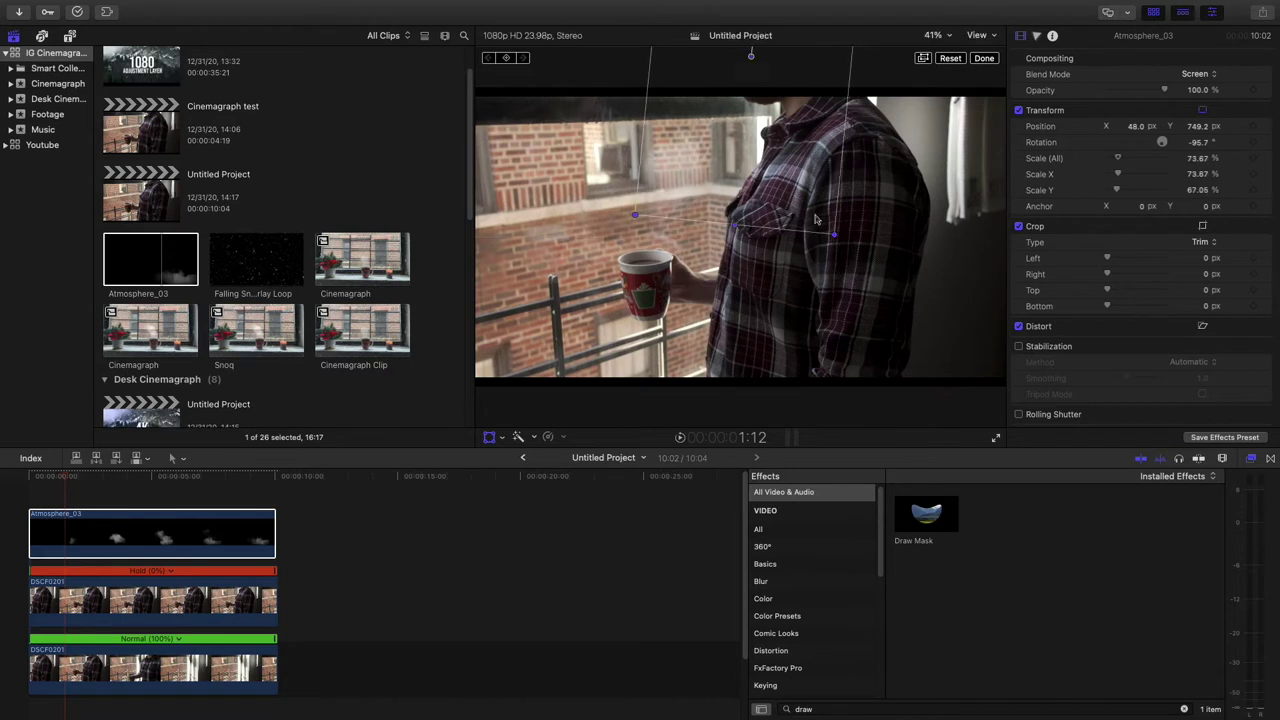
pyautogui.moveTo(684, 159); pyautogui.dragTo(649, 207)
pyautogui.press('space')
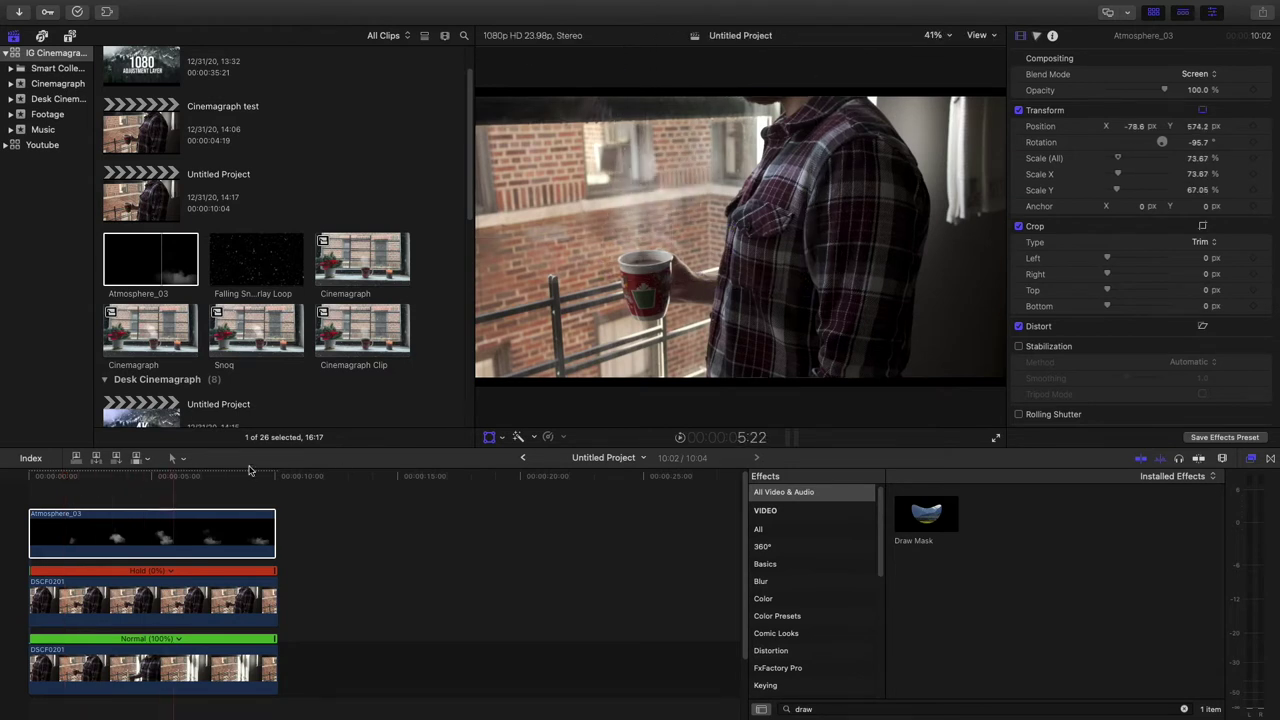
pyautogui.press('space')
pyautogui.moveTo(630, 213); pyautogui.dragTo(646, 214)
# Step: Cut the first 2:06 off the smoke clip and move the remaining part to the timeline start
pyautogui.click(25, 491)
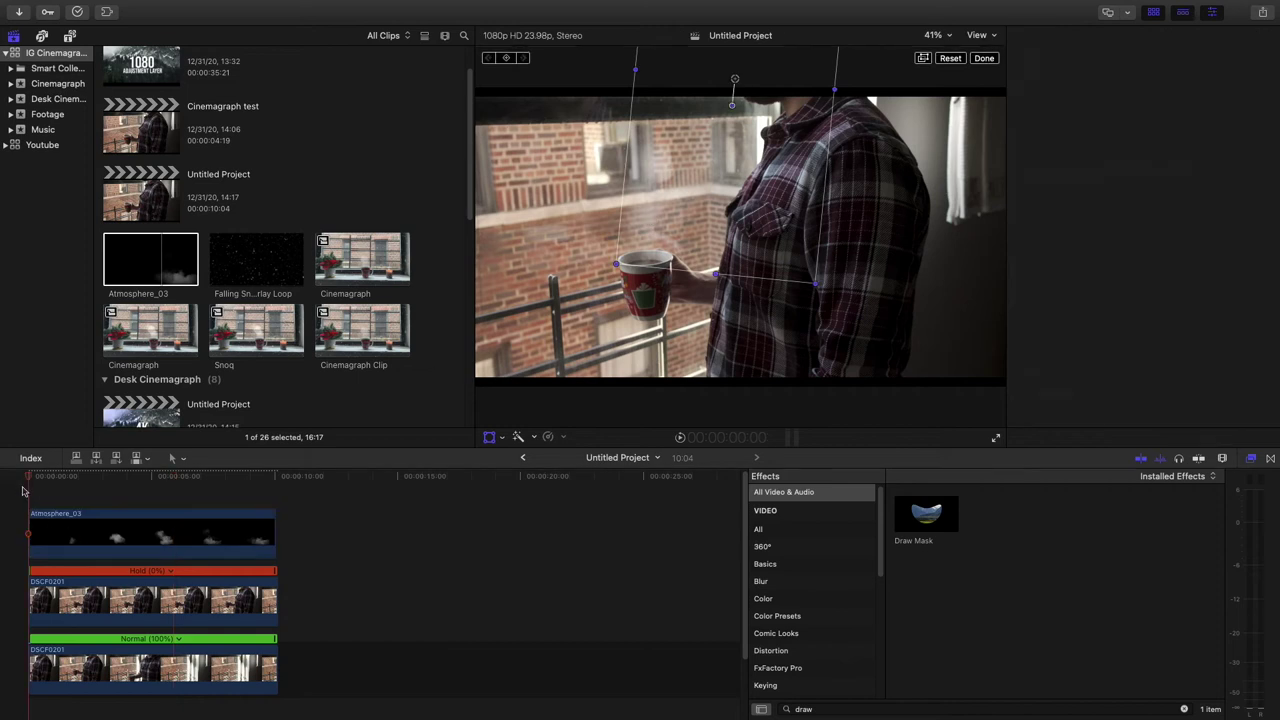
pyautogui.press('space')
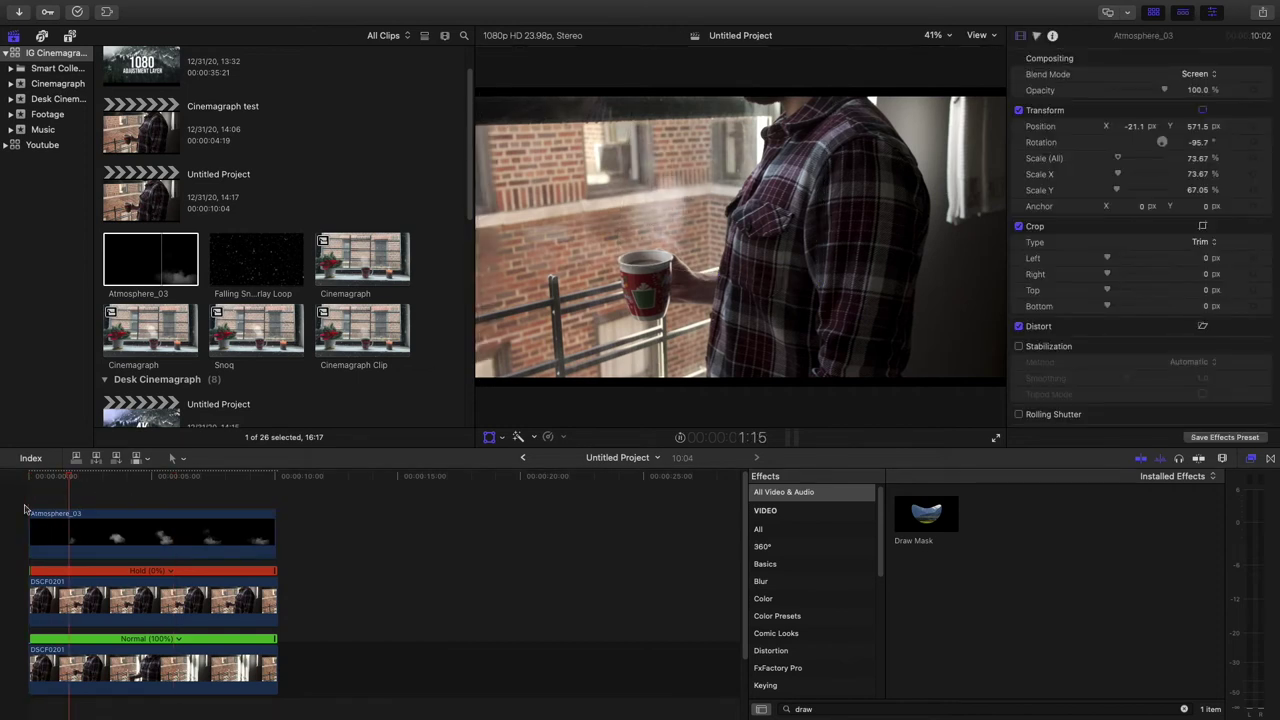
pyautogui.press('space')
pyautogui.moveTo(115, 479); pyautogui.dragTo(85, 487)
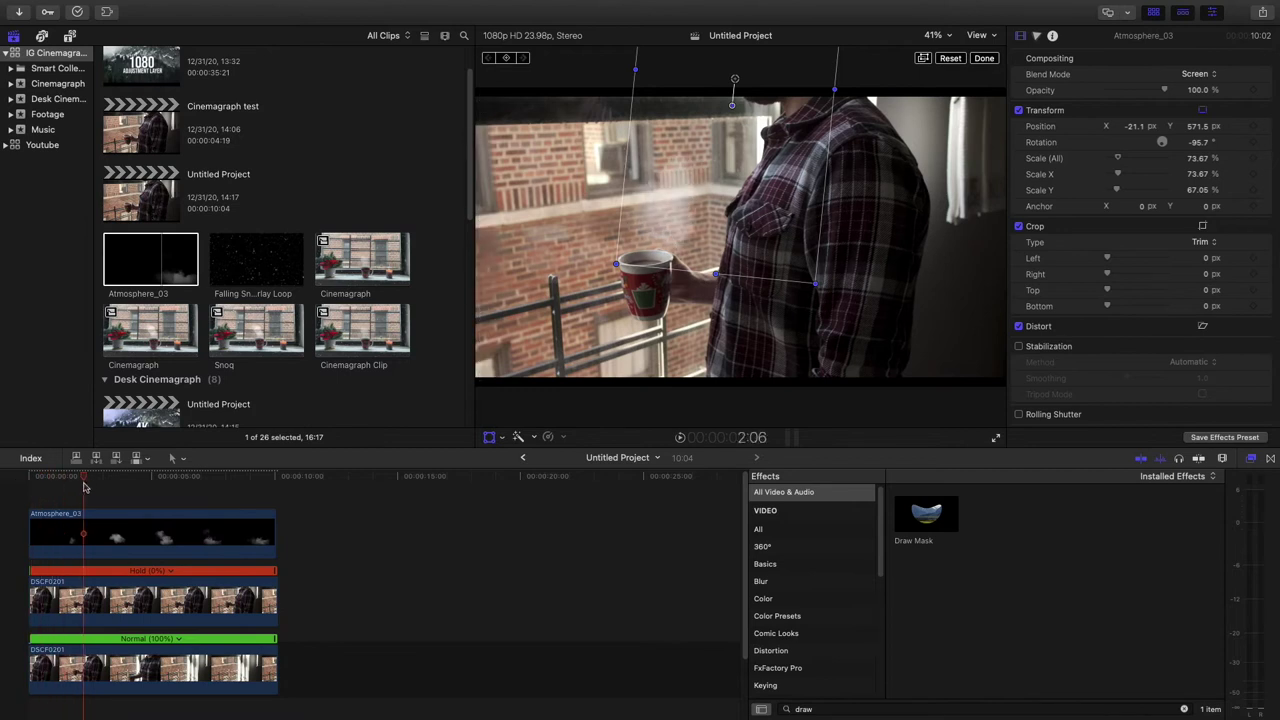
pyautogui.click(82, 515)
pyautogui.press('super+b')
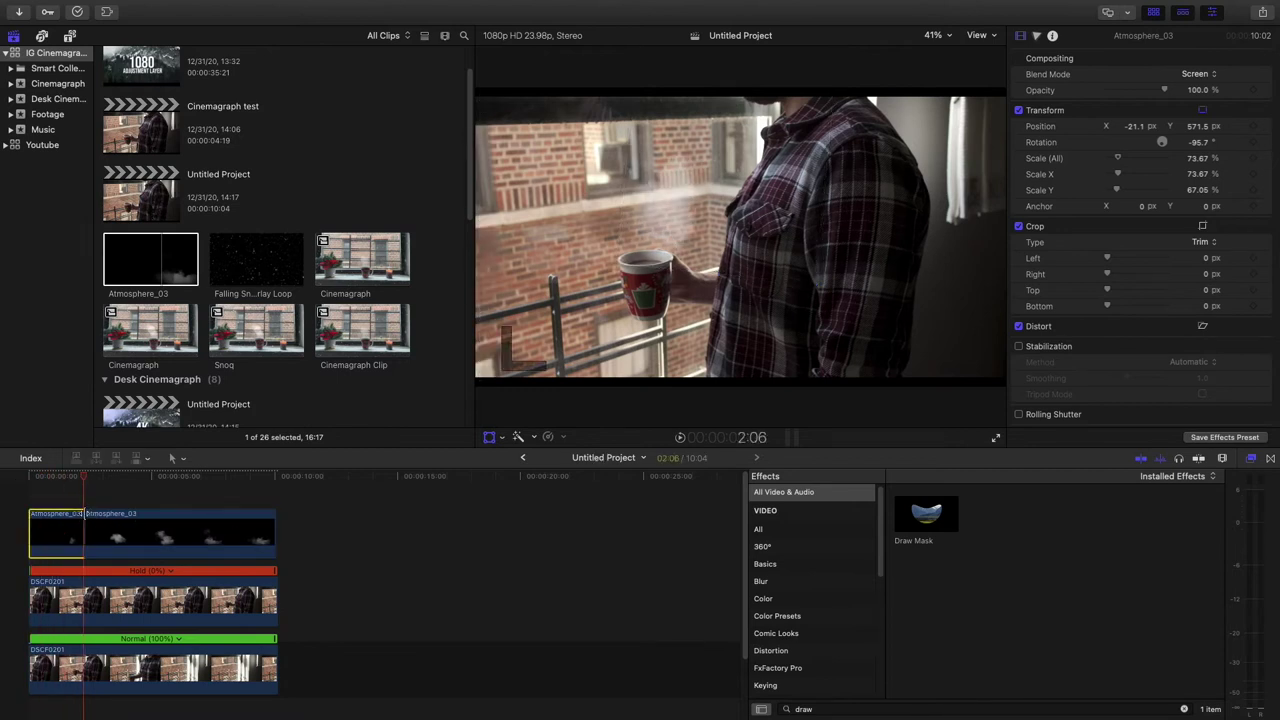
pyautogui.press('Delete')
pyautogui.moveTo(142, 532); pyautogui.dragTo(88, 534)
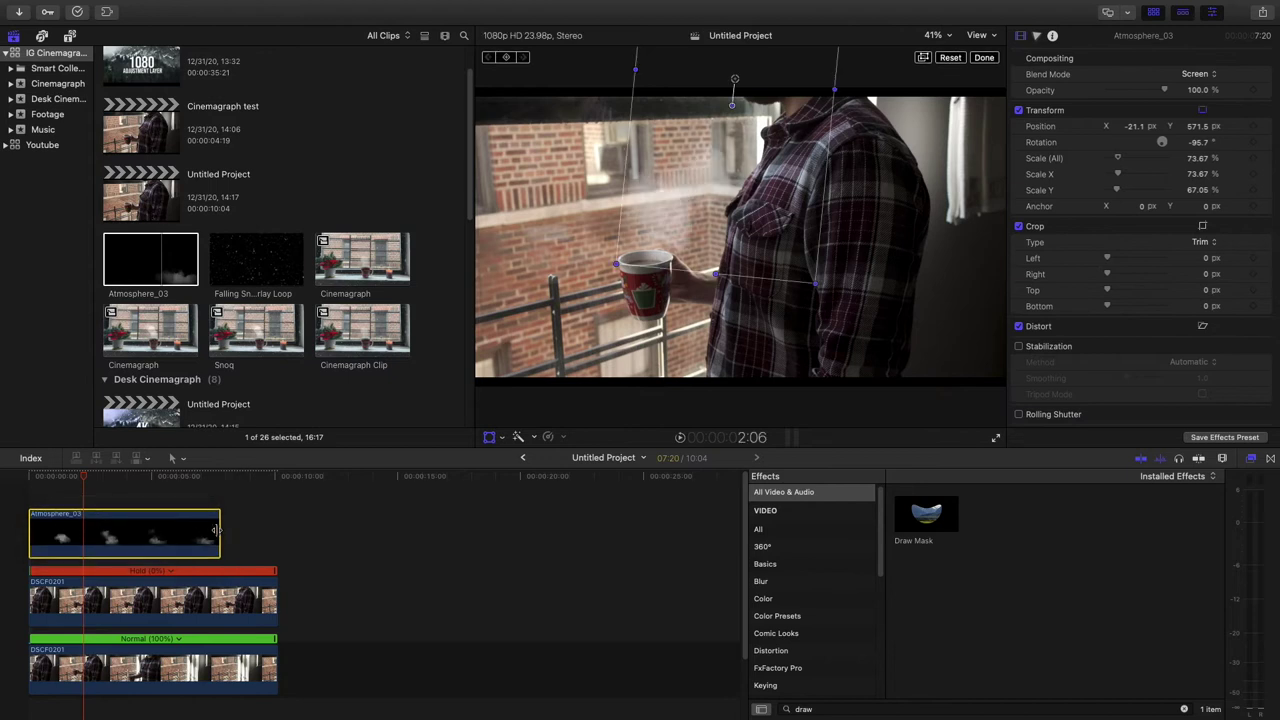
# Step: Extend the smoke clip's end to a duration of 9:22 and lower its opacity to about 51%
pyautogui.moveTo(221, 531); pyautogui.dragTo(270, 531)
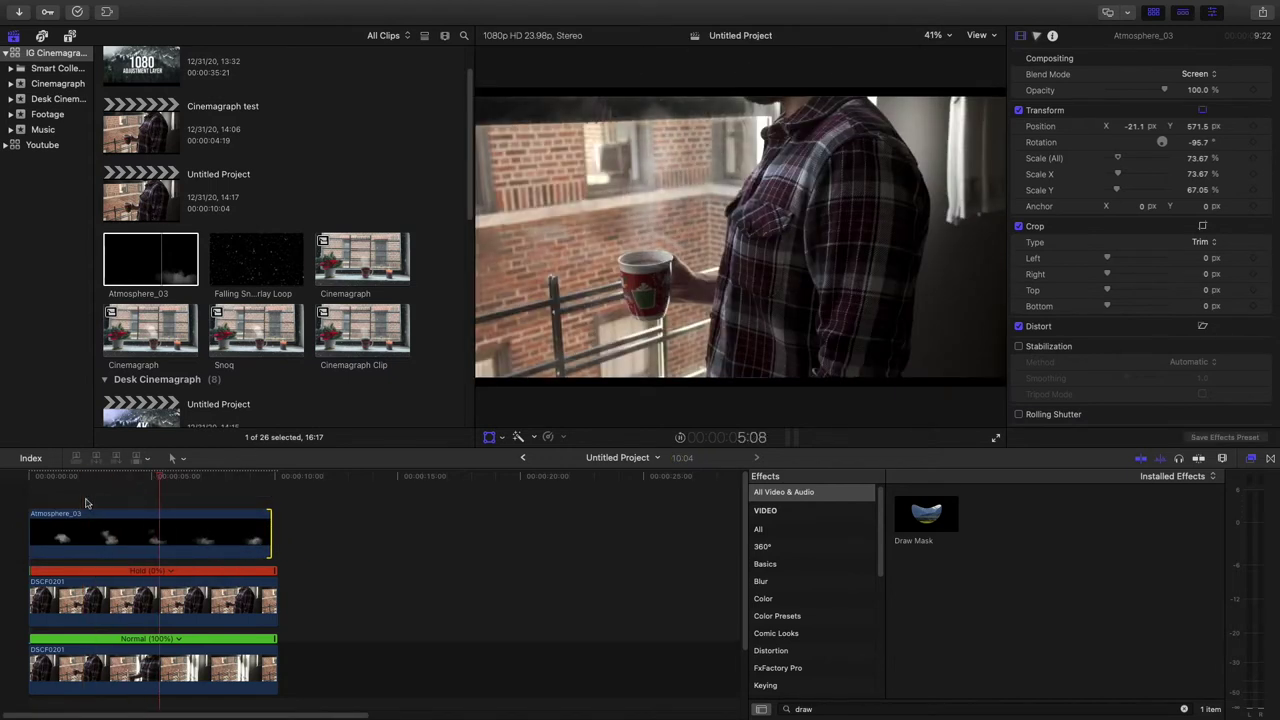
pyautogui.moveTo(1159, 94); pyautogui.dragTo(1164, 92)
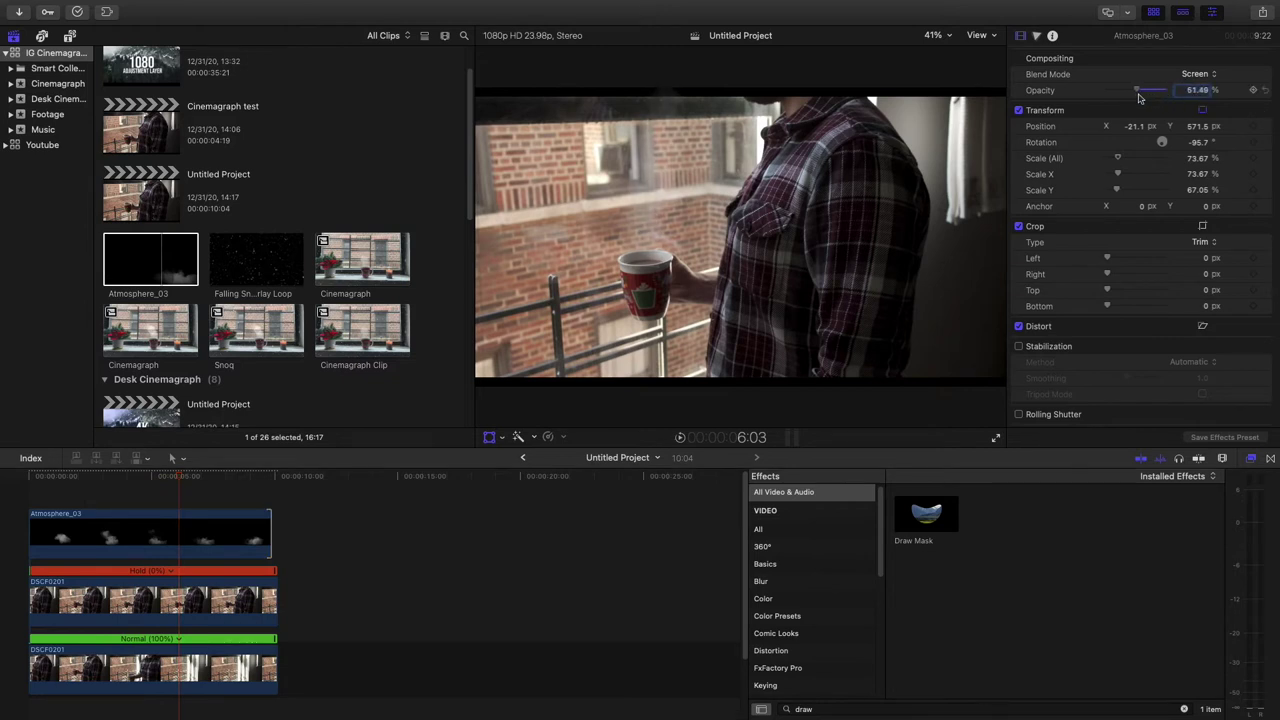
pyautogui.click(36, 520)
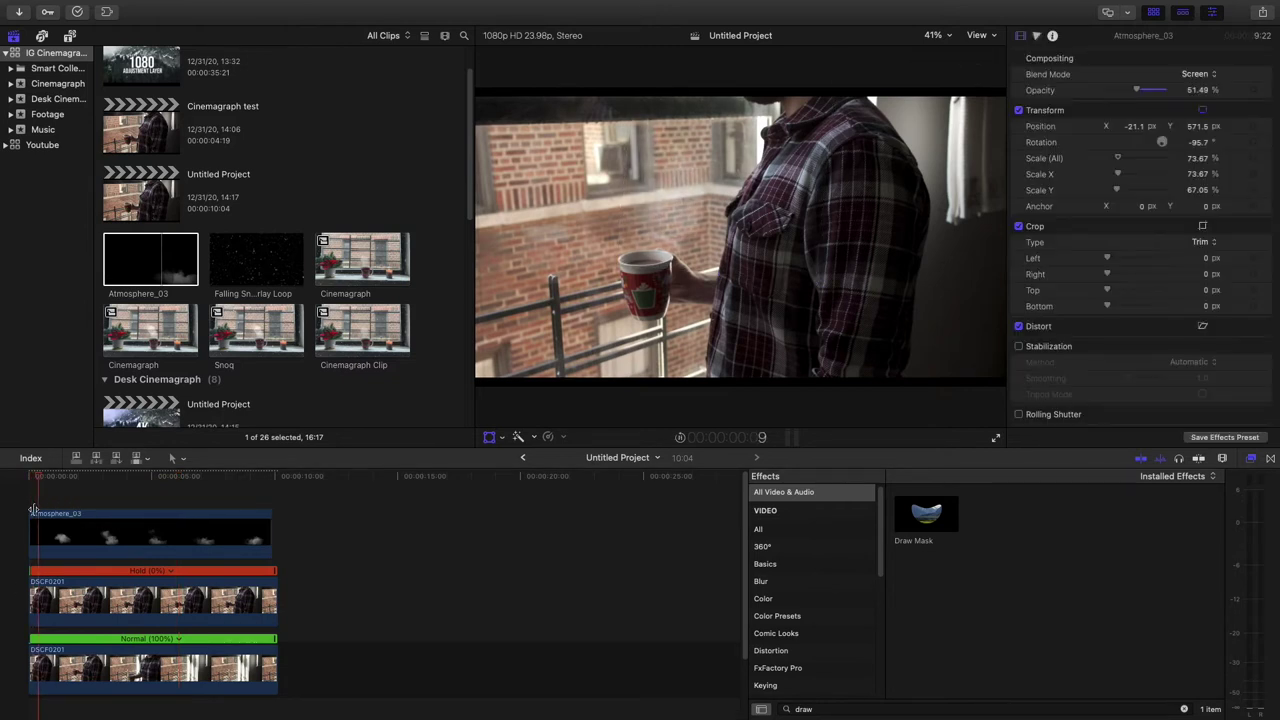
# Step: Place the Falling Snow Realistic Overlay Loop above the smoke clip, set its blend mode to Screen and preview it
pyautogui.click(241, 256)
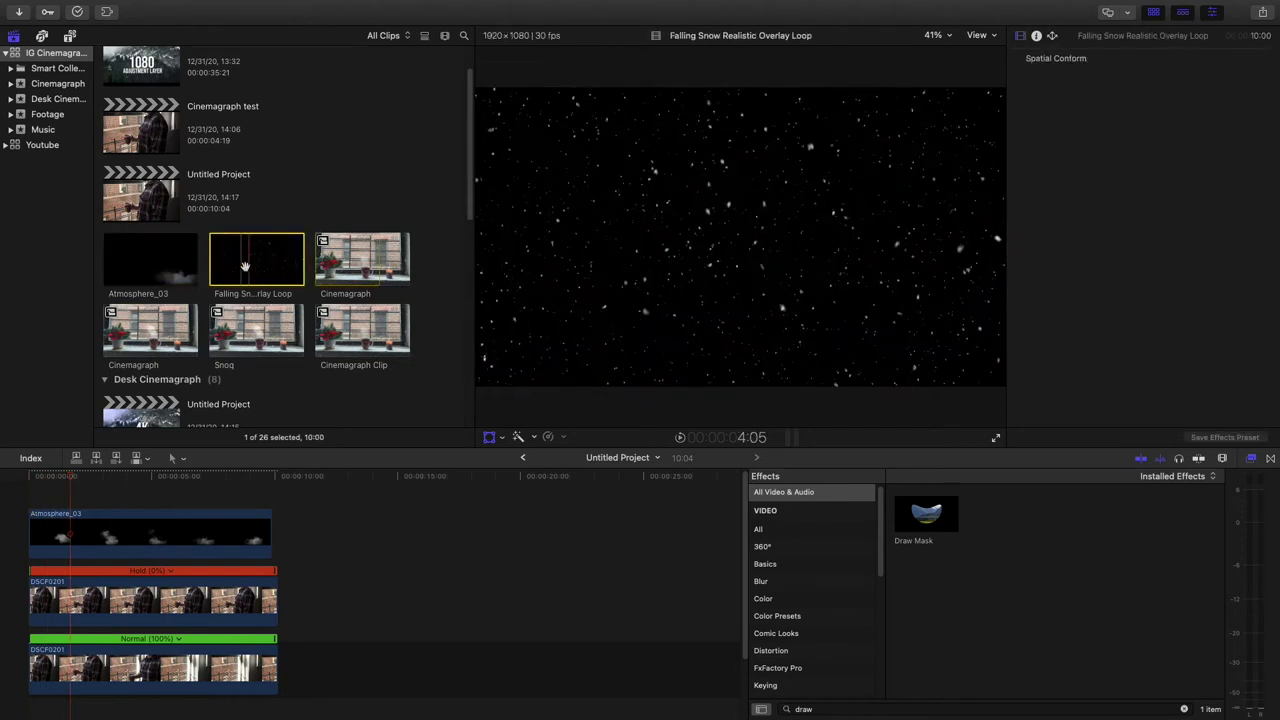
pyautogui.moveTo(244, 266); pyautogui.dragTo(41, 530)
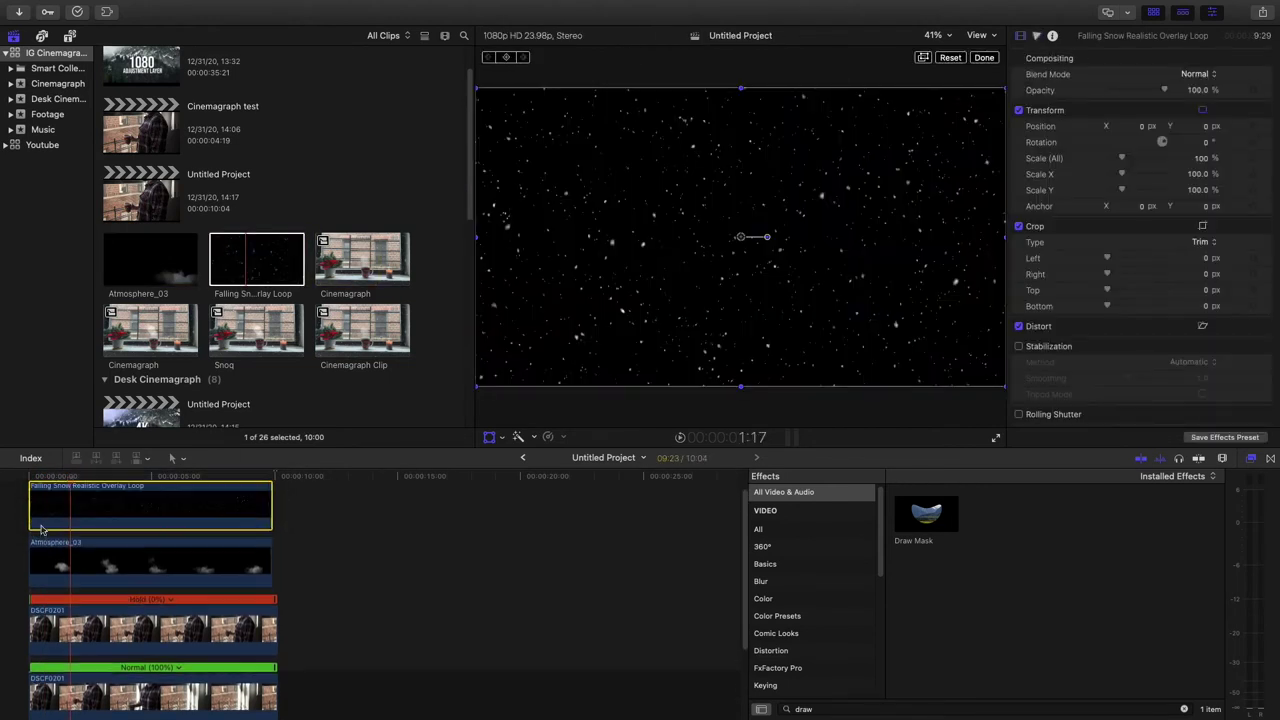
pyautogui.click(1200, 74)
pyautogui.click(1210, 208)
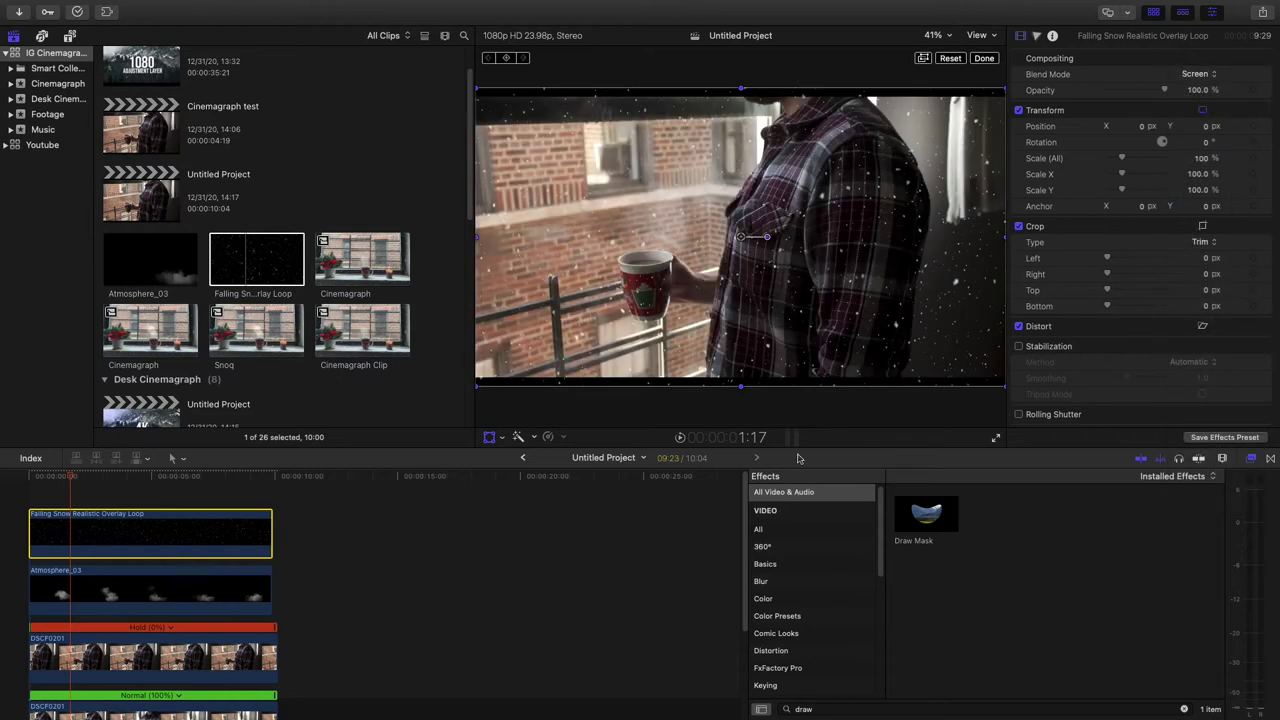
pyautogui.click(18, 512)
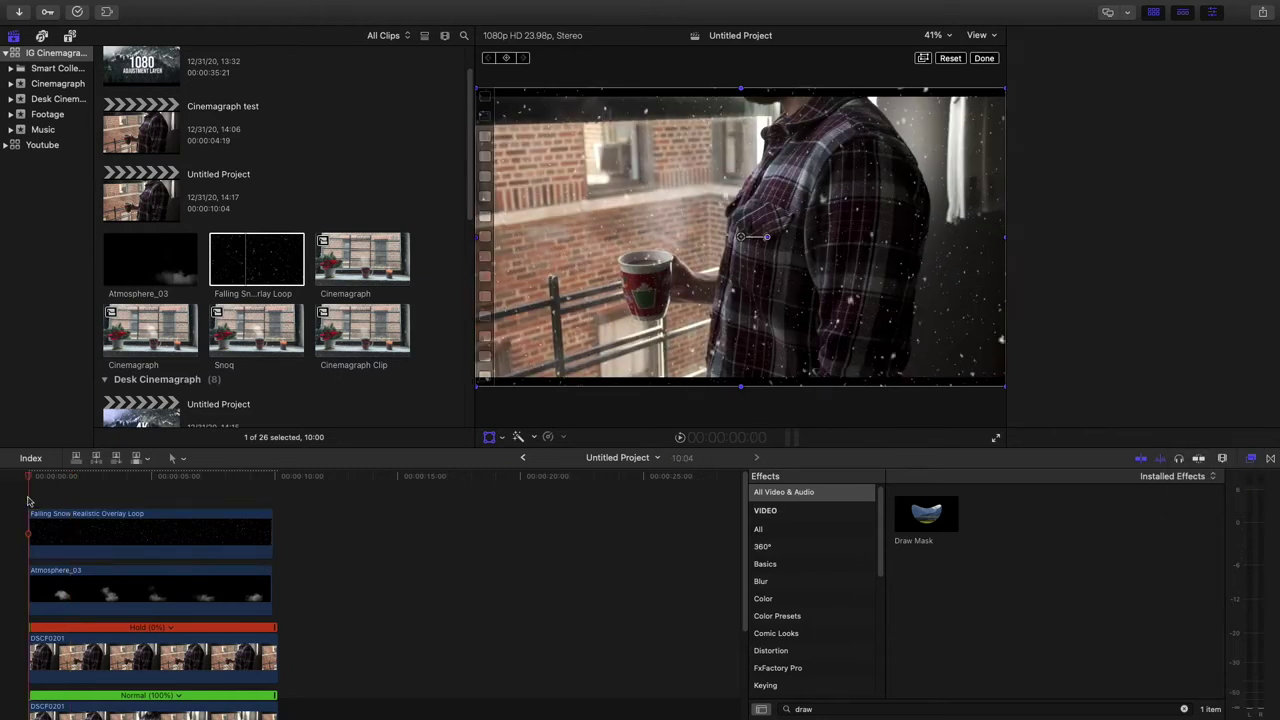
pyautogui.press('space')
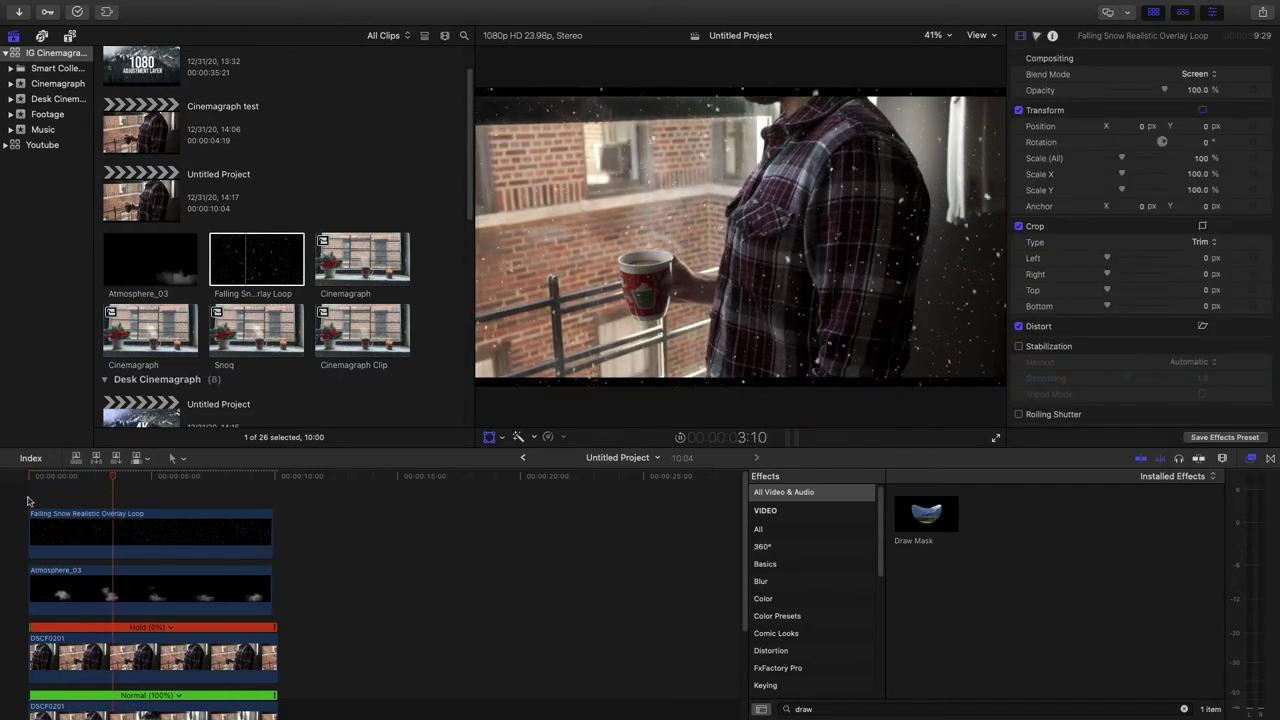
# Step: Apply a Draw Mask to the snow clip, outlining the man, cup and dark window edges, and invert the mask
pyautogui.click(41, 517)
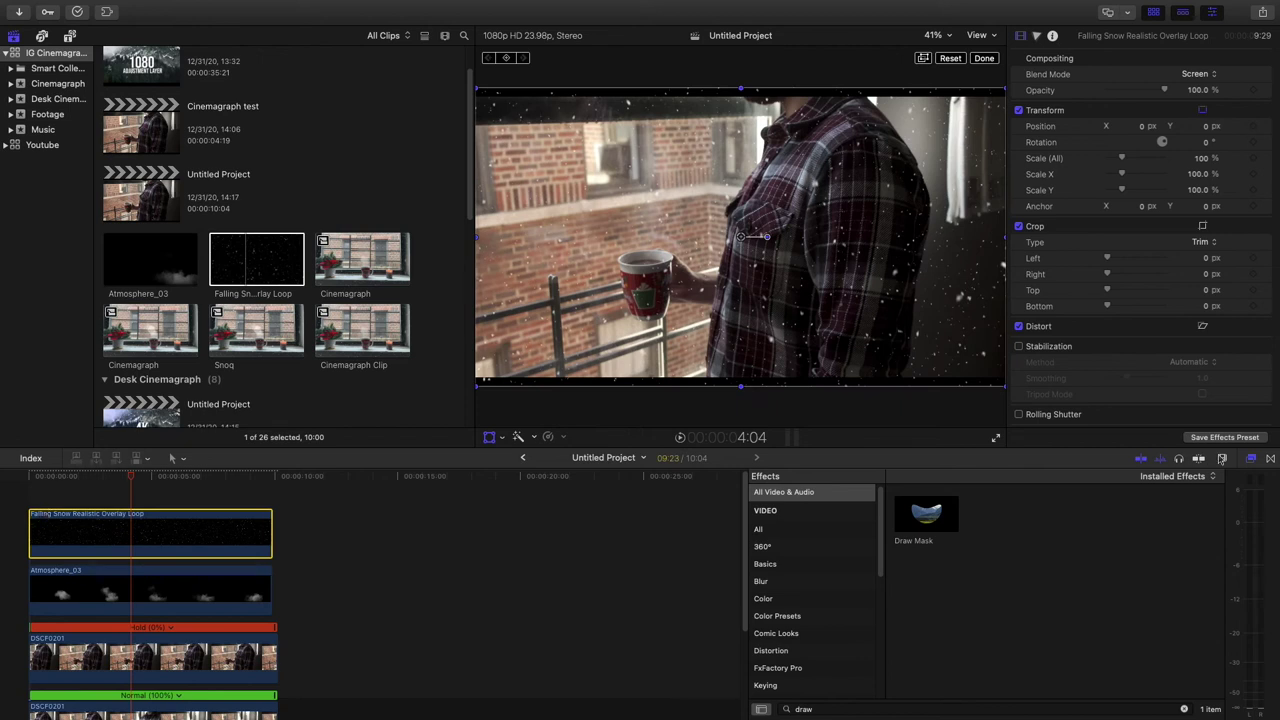
pyautogui.click(1253, 462)
pyautogui.click(1250, 462)
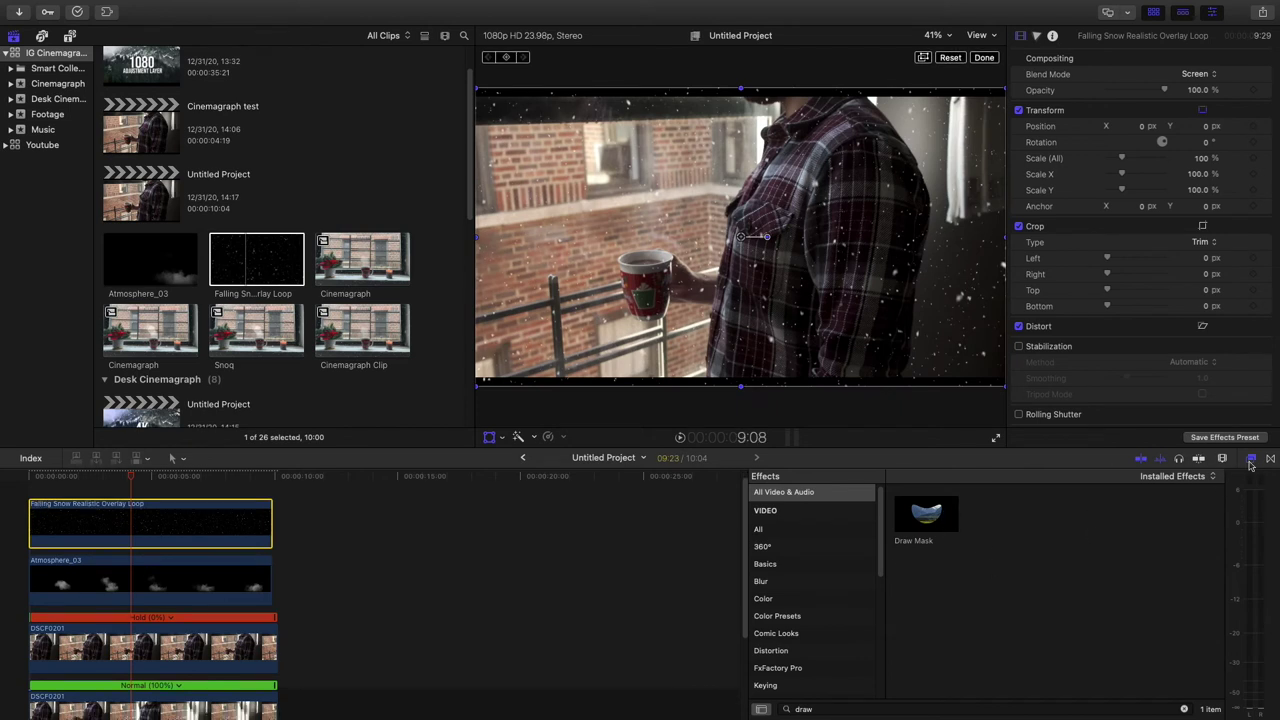
pyautogui.moveTo(926, 515); pyautogui.dragTo(172, 518)
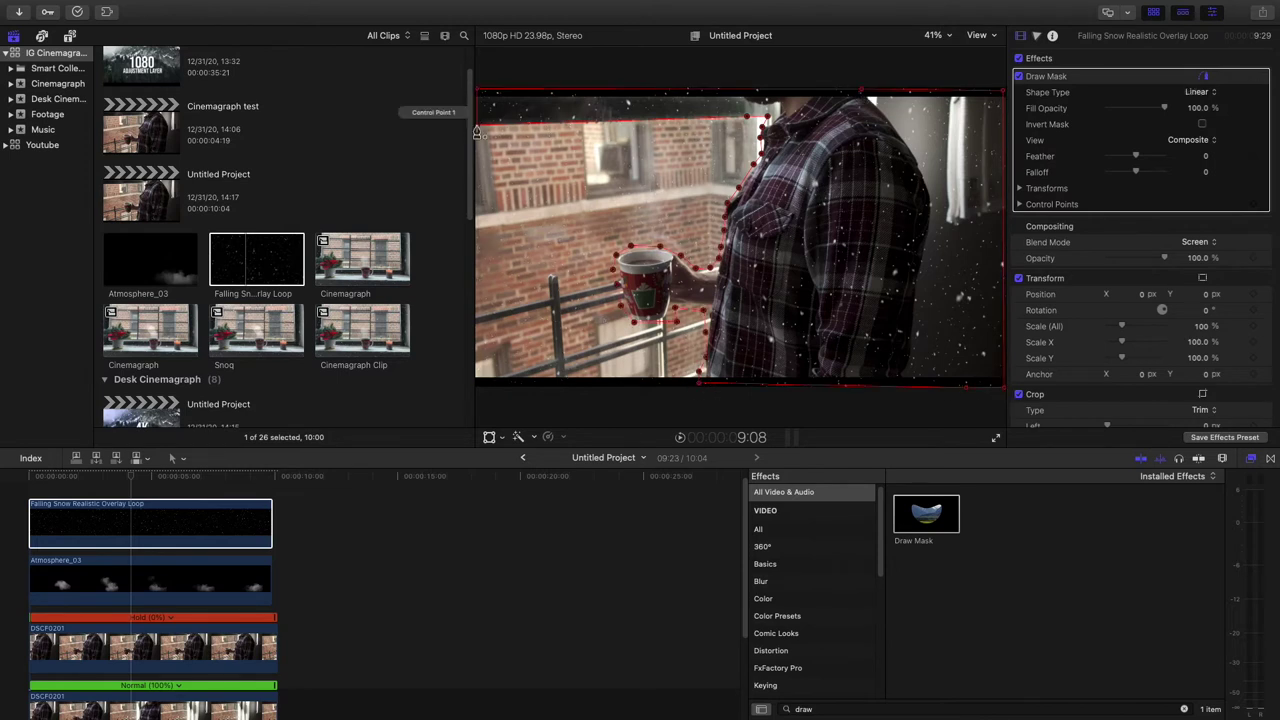
pyautogui.click(36, 475)
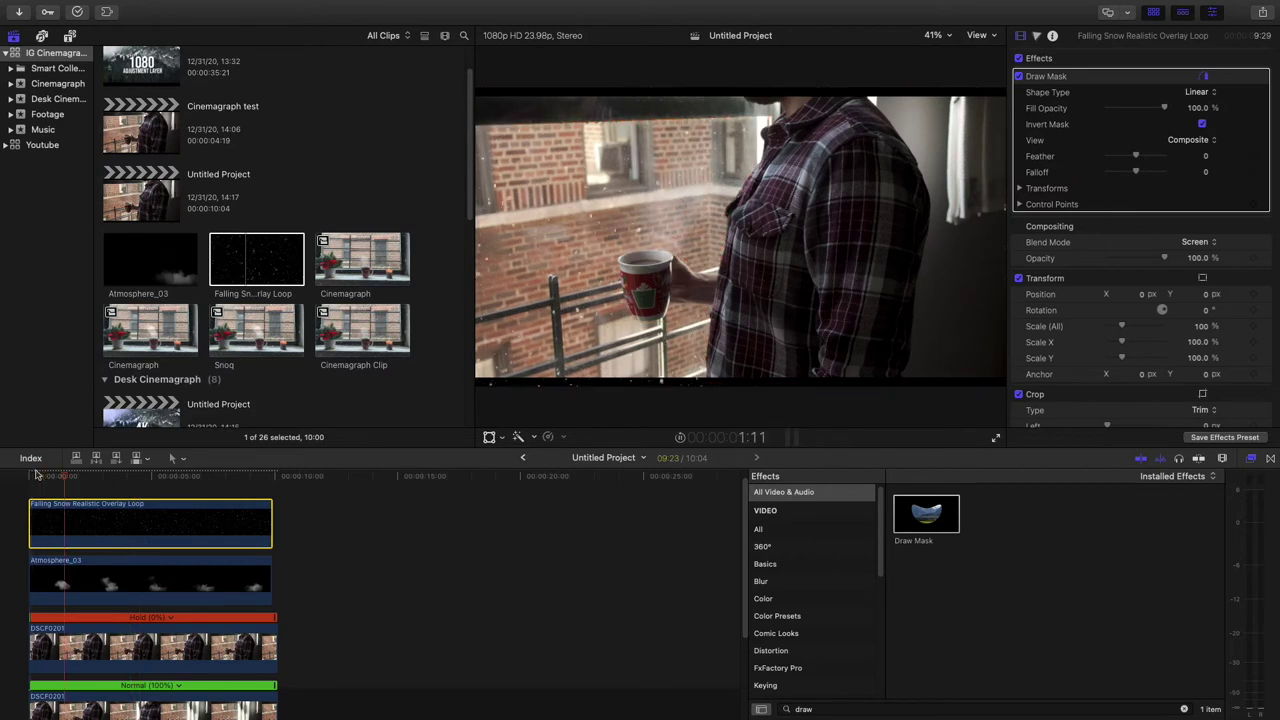
pyautogui.press('space')
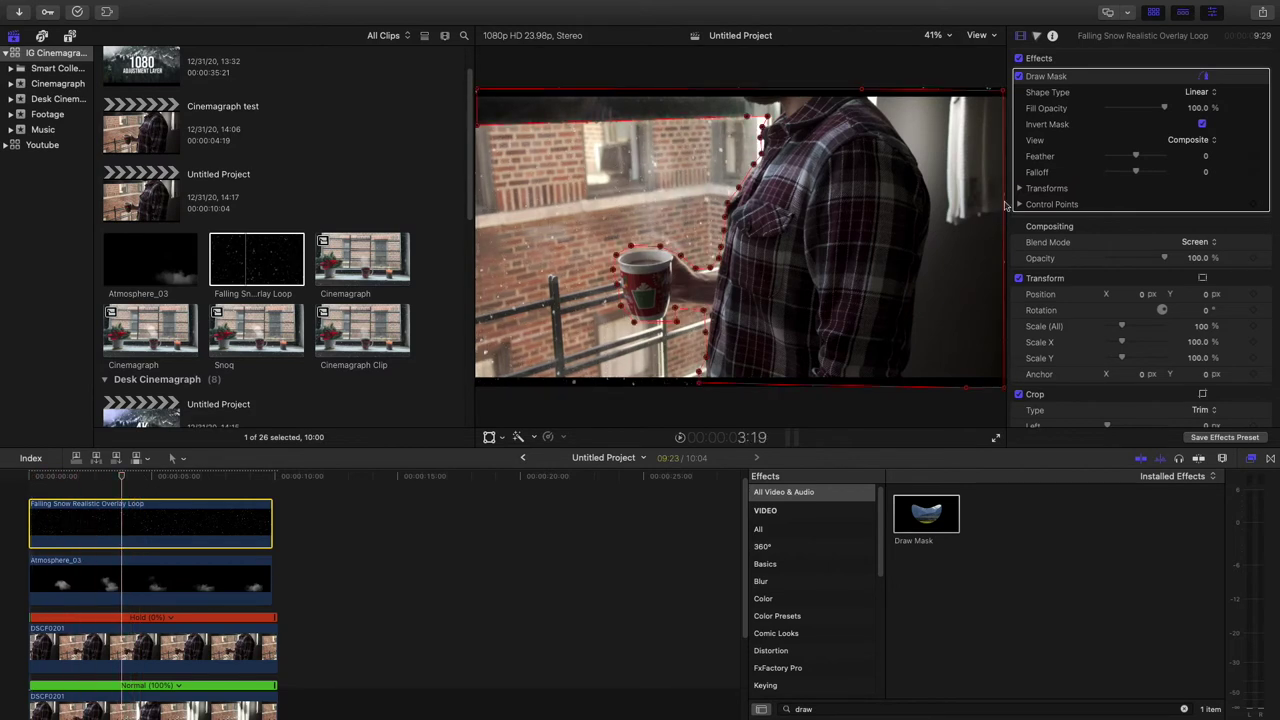
pyautogui.click(34, 490)
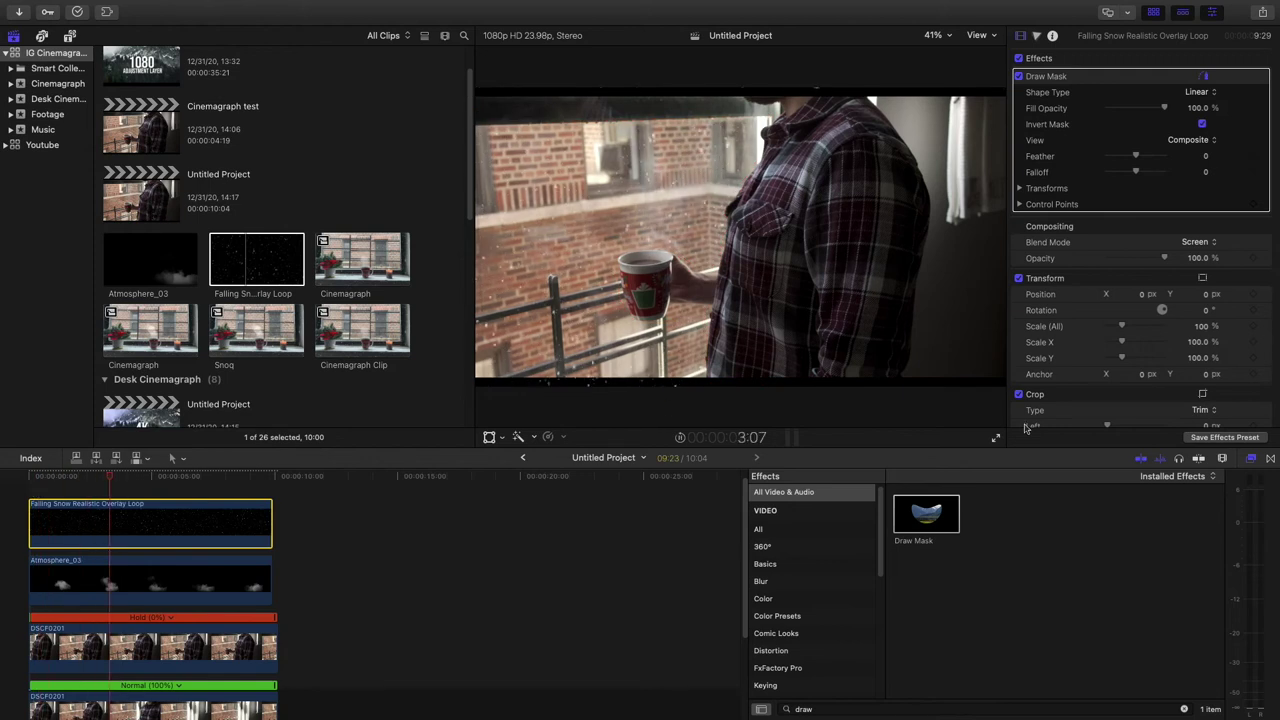
# Step: Trim the ends of both DSCF0201 clips to 9:23 so they line up with the smoke and snow overlays
pyautogui.scroll(-3, 308, 548)
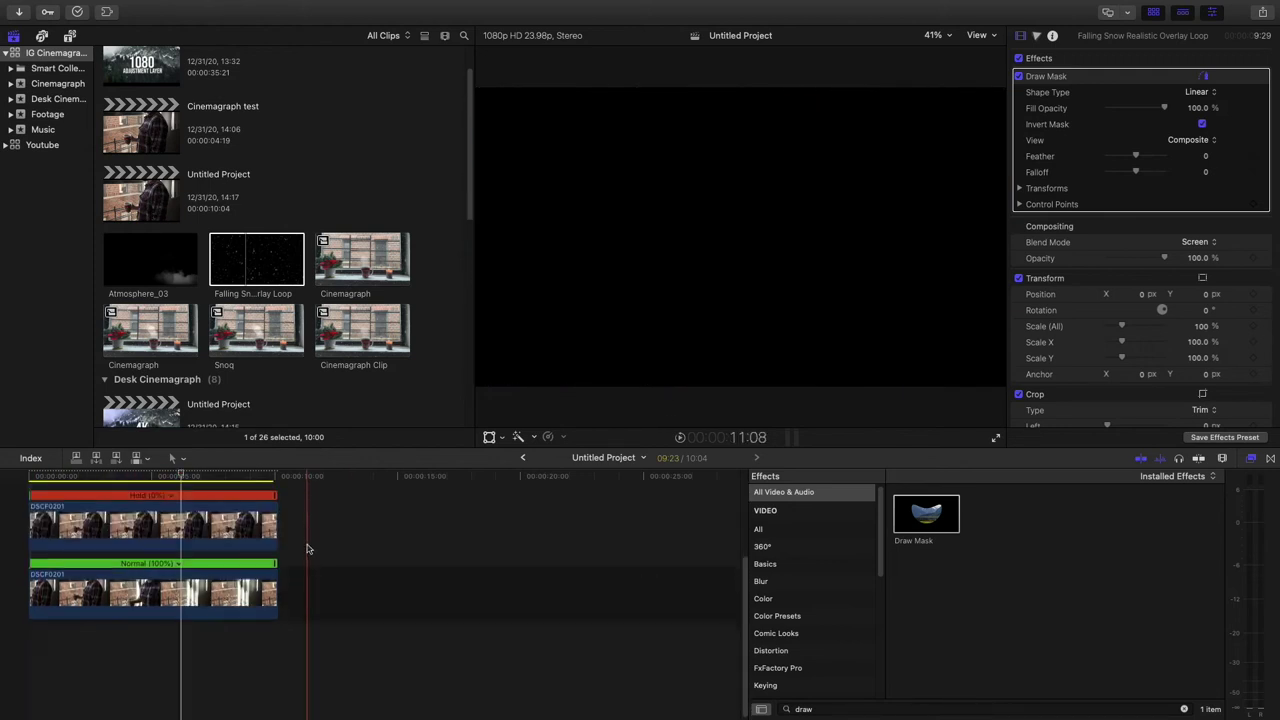
pyautogui.scroll(3, 308, 548)
pyautogui.moveTo(272, 553); pyautogui.dragTo(277, 553)
pyautogui.moveTo(271, 526); pyautogui.dragTo(270, 546)
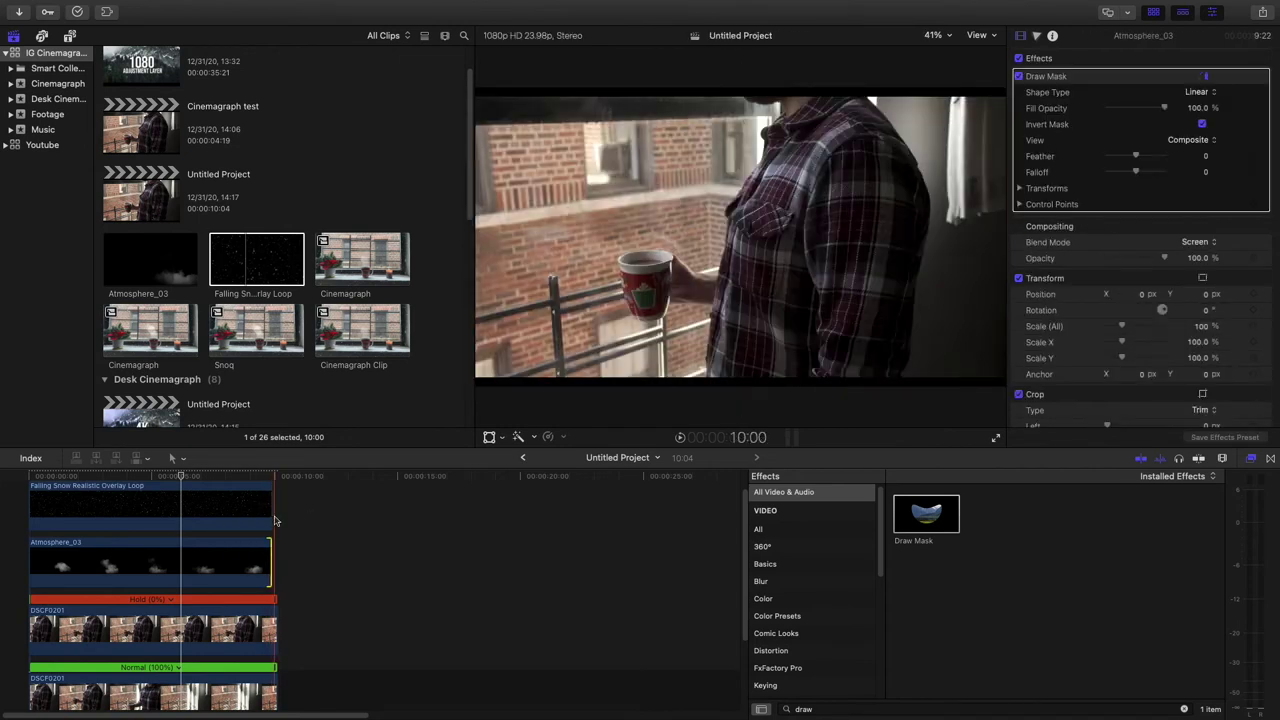
pyautogui.moveTo(279, 594); pyautogui.dragTo(272, 616)
pyautogui.scroll(-3, 276, 575)
pyautogui.scroll(2, 276, 582)
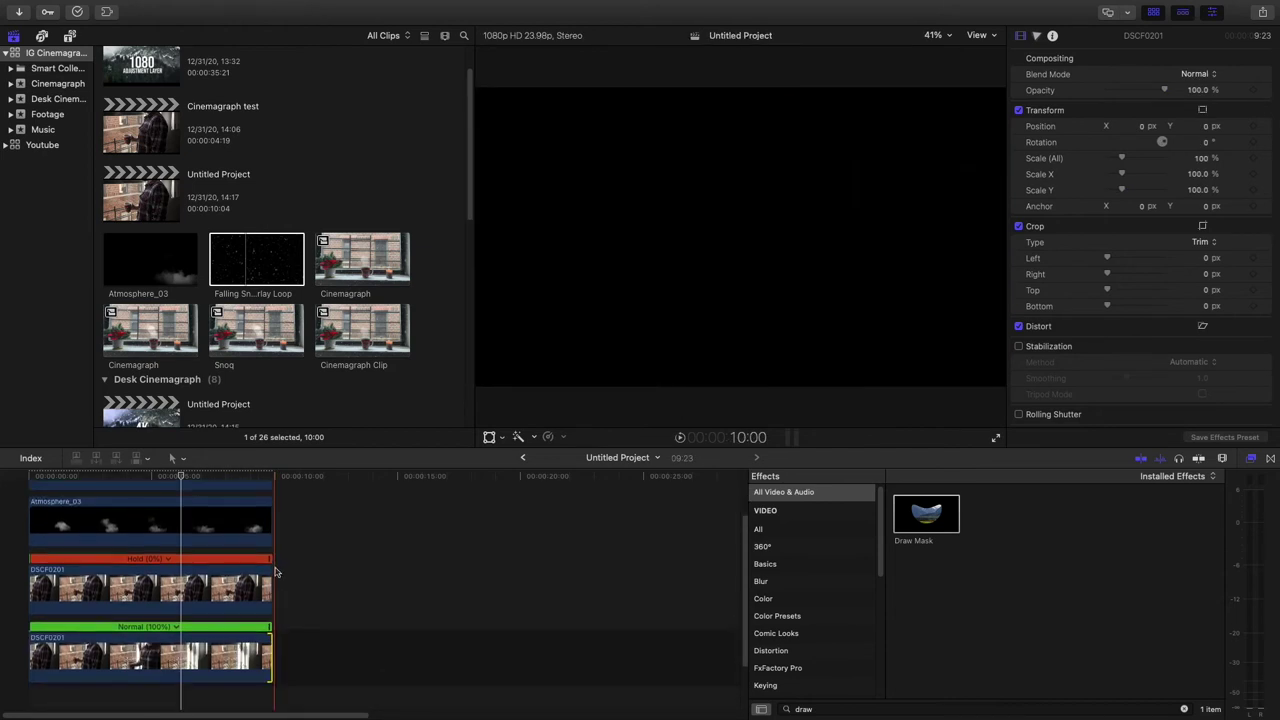
# Step: Combine the snow, smoke and both DSCF0201 clips into one compound clip in the Cinemagraph event
pyautogui.moveTo(295, 695); pyautogui.dragTo(93, 466)
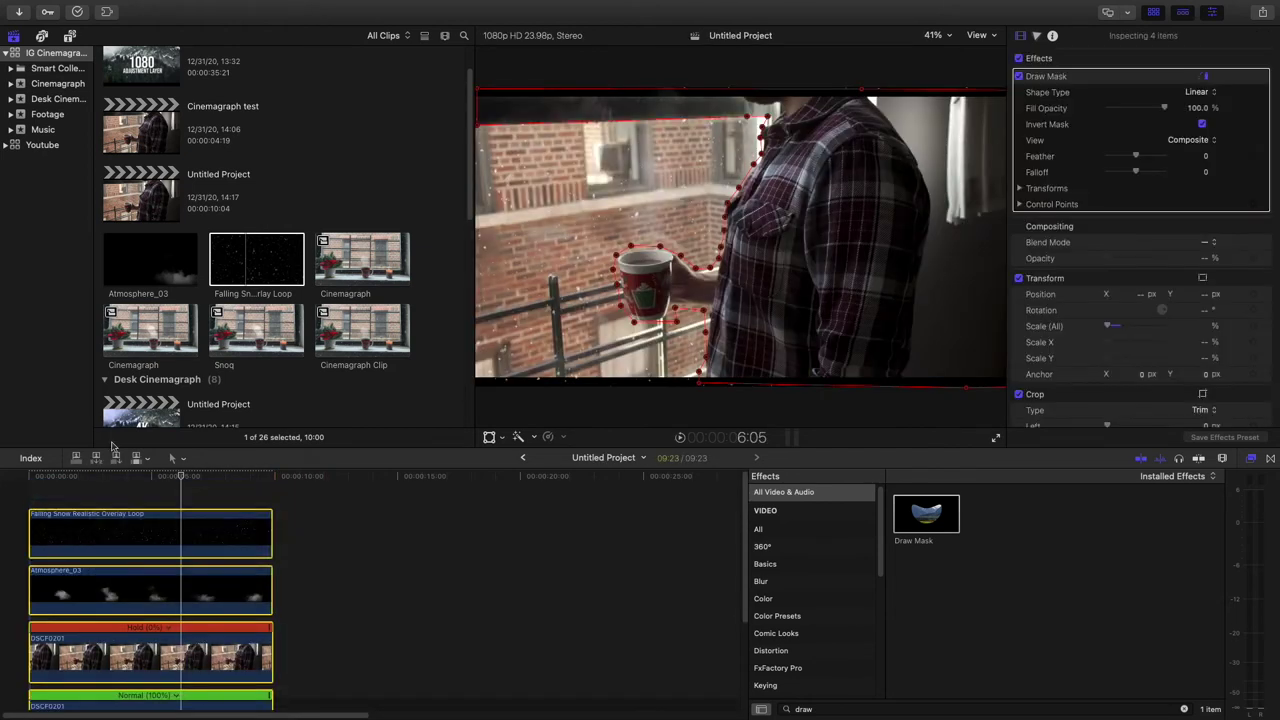
pyautogui.hotkey('alt', 'g')
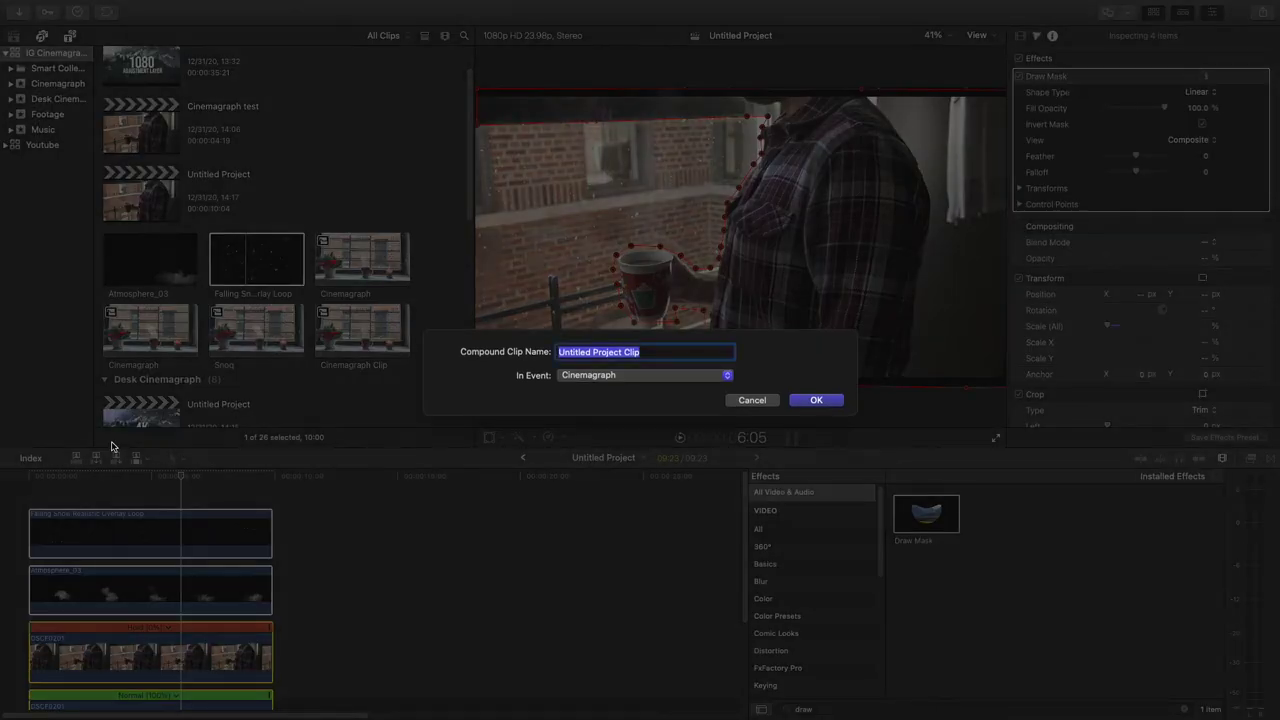
pyautogui.click(789, 401)
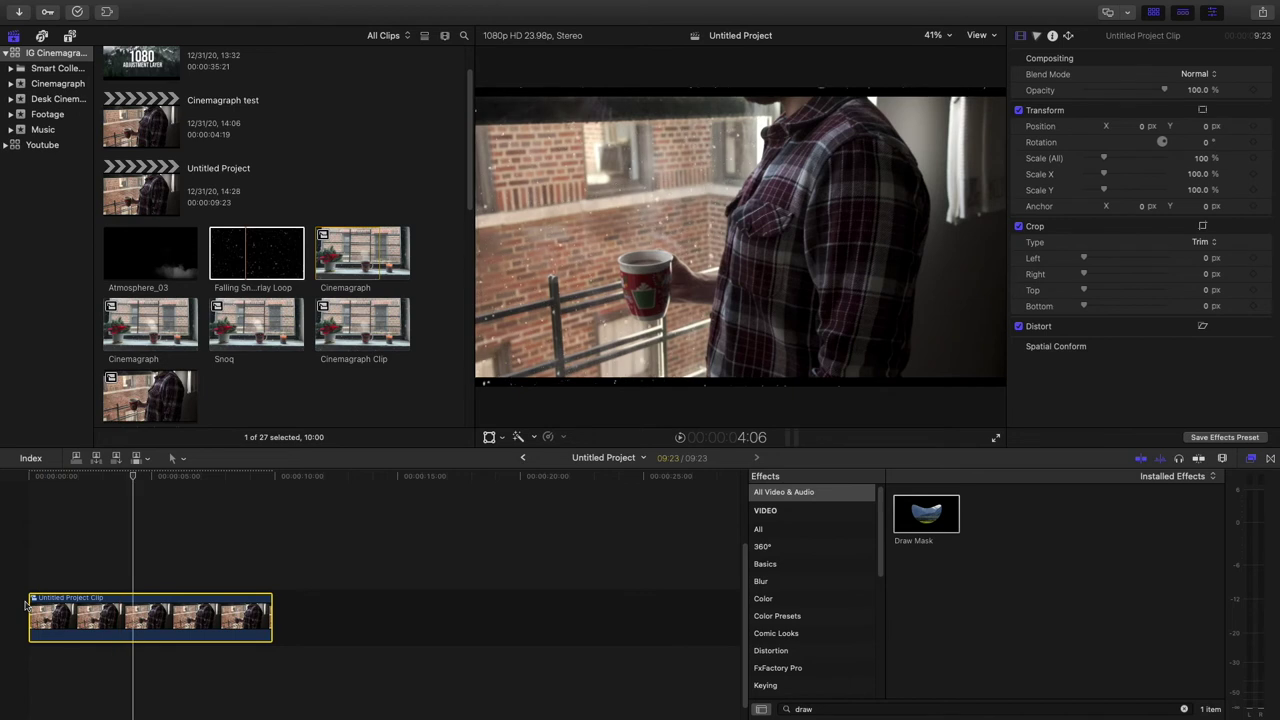
# Step: Place the 1080p Adjustment Layer from the FCPX Adjustment Layers titles above the compound clip, spanning its full length
pyautogui.click(70, 36)
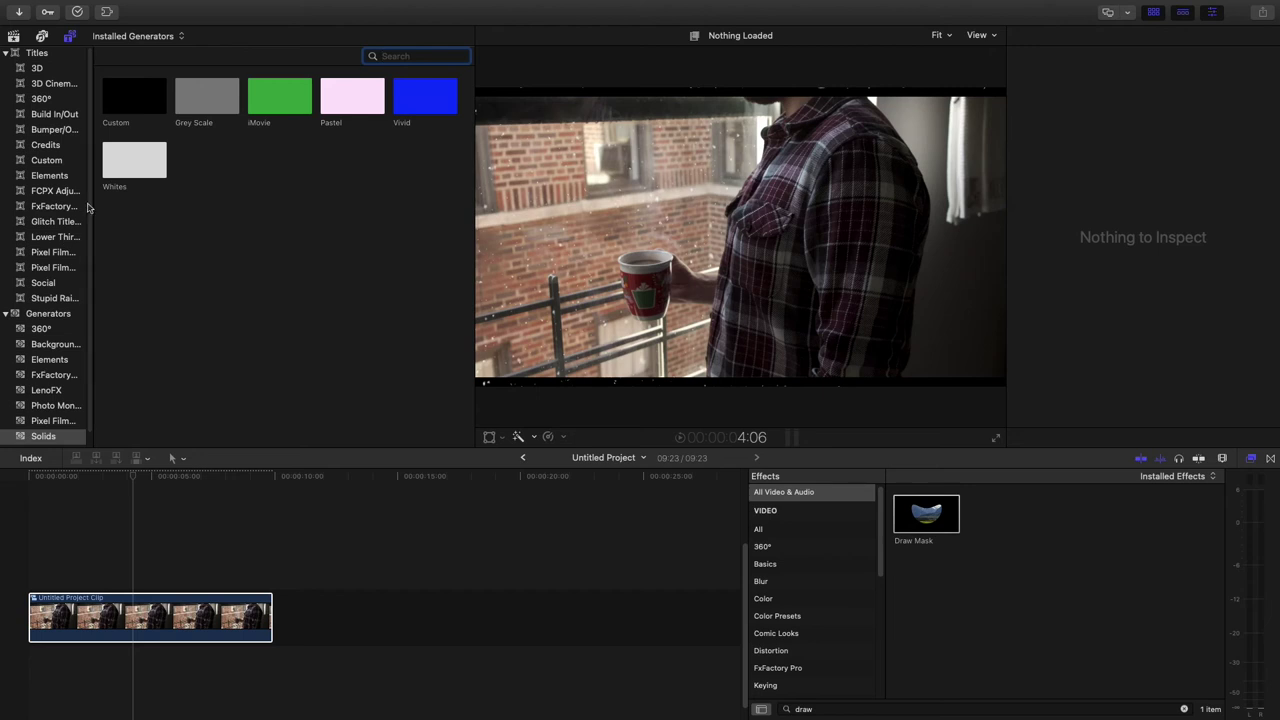
pyautogui.scroll(-1, 88, 208)
pyautogui.moveTo(93, 211); pyautogui.dragTo(161, 215)
pyautogui.click(122, 191)
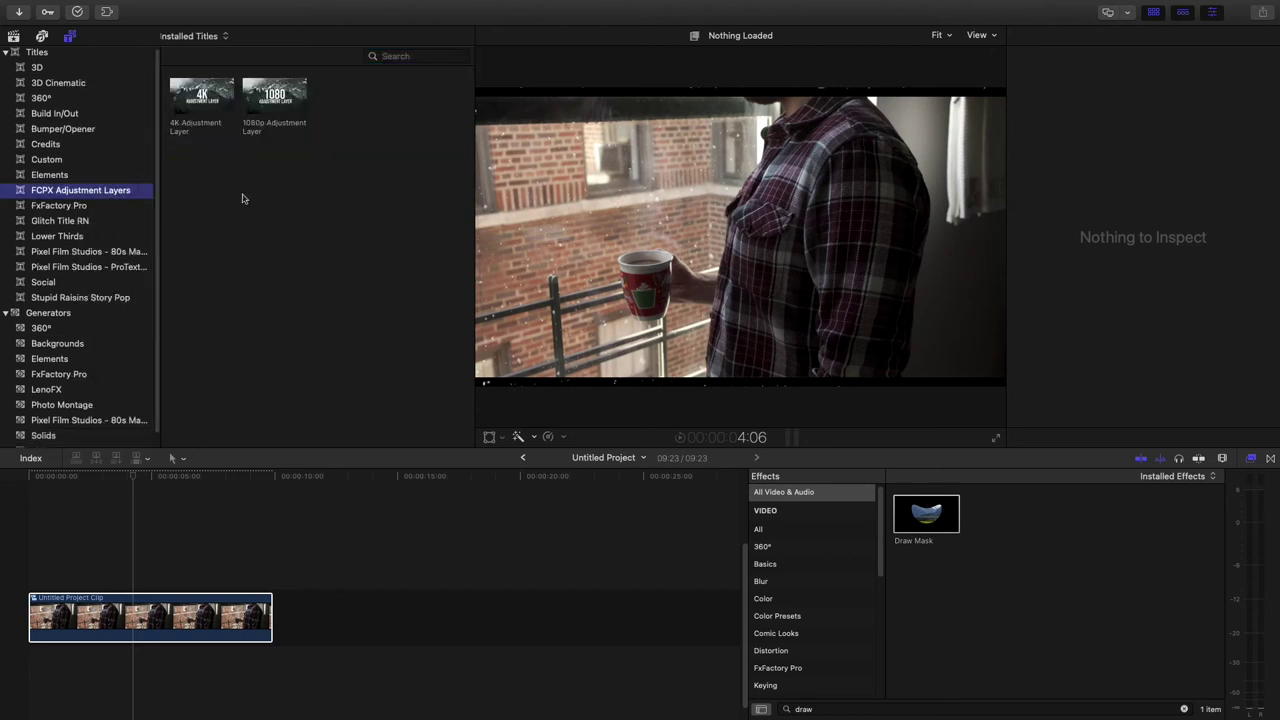
pyautogui.moveTo(276, 107); pyautogui.dragTo(40, 582)
pyautogui.moveTo(150, 580); pyautogui.dragTo(272, 580)
pyautogui.click(255, 581)
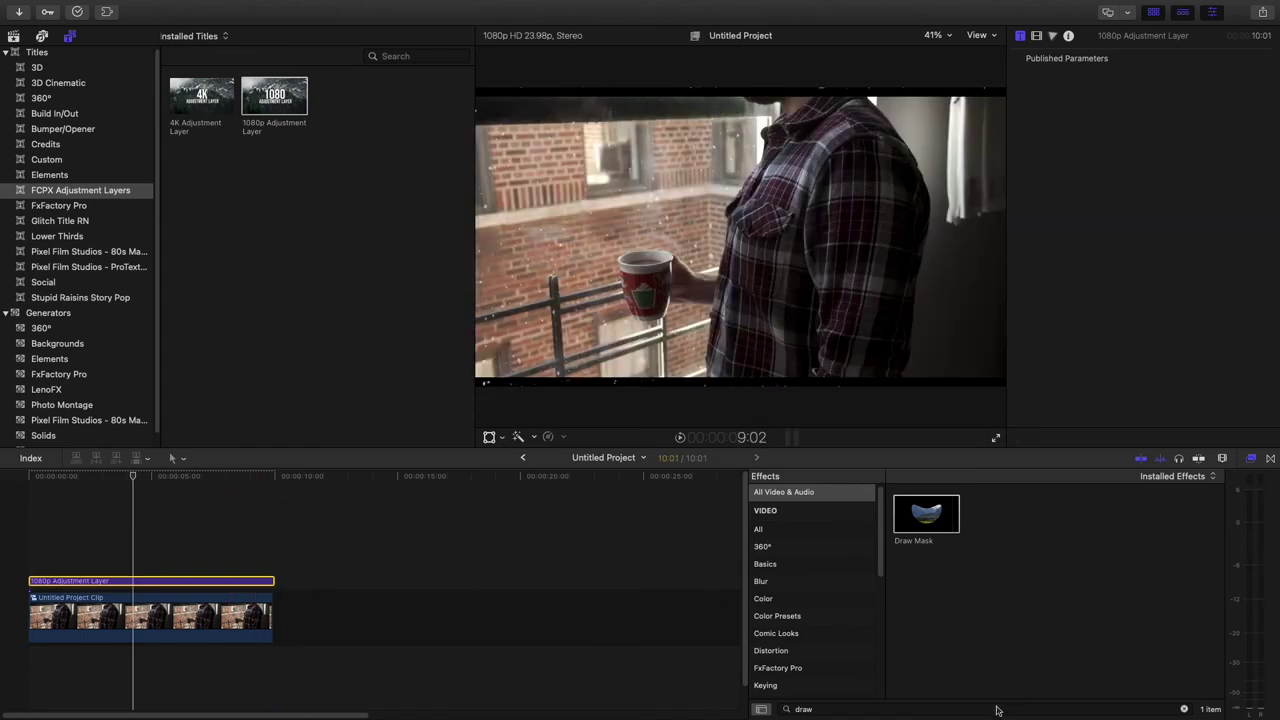
# Step: Apply the Letterbox effect to the adjustment layer with a border size of about 5.34 and preview the result
pyautogui.click(997, 709)
pyautogui.press('BackSpace')
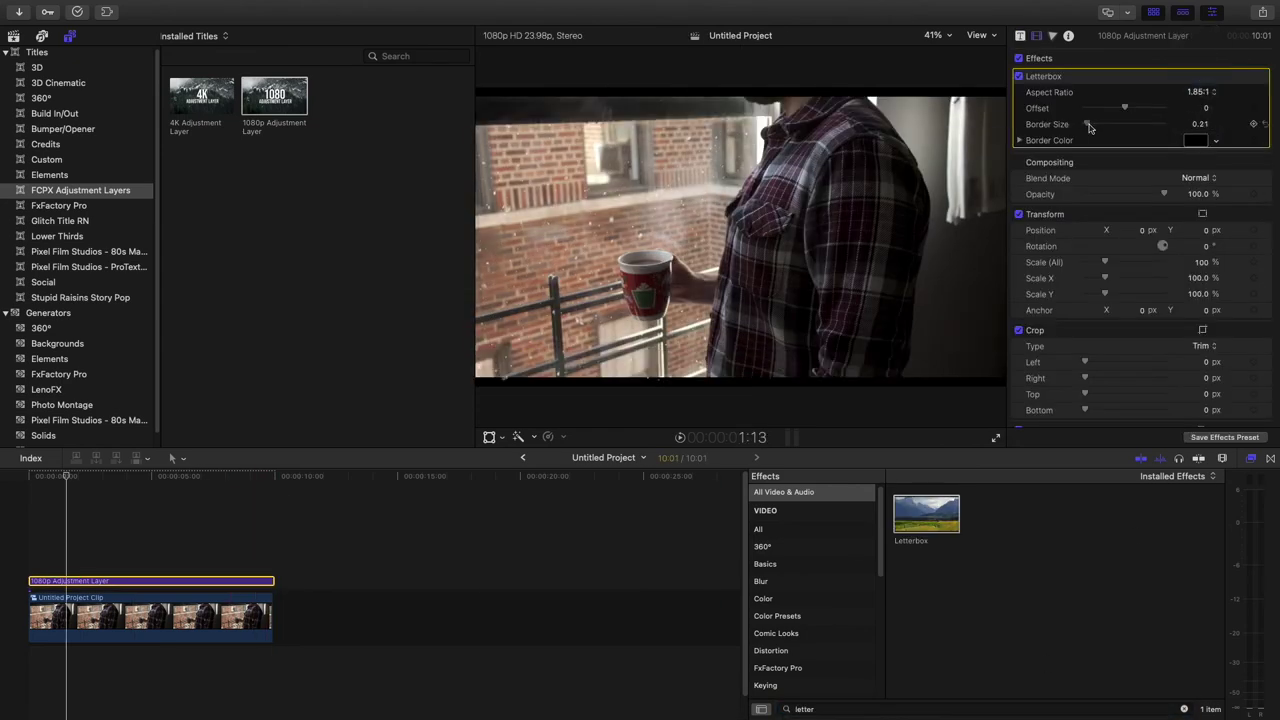
pyautogui.moveTo(1089, 124); pyautogui.dragTo(1127, 124)
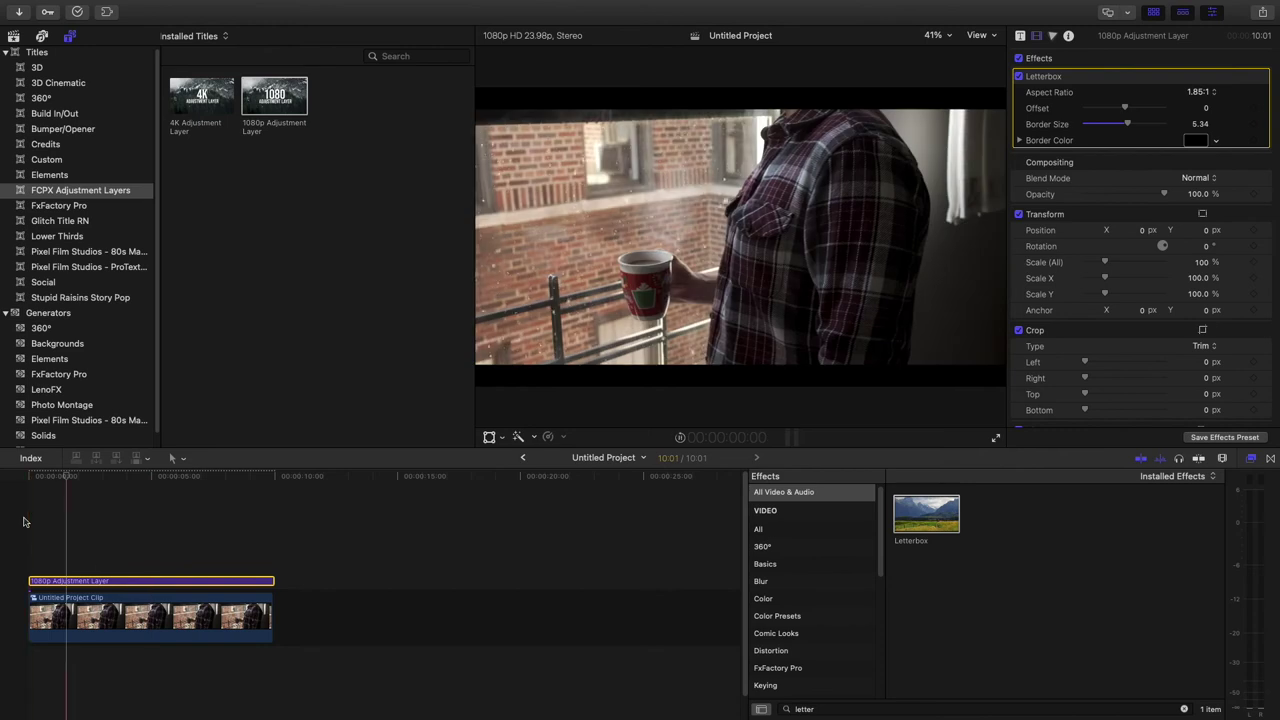
pyautogui.press('space')
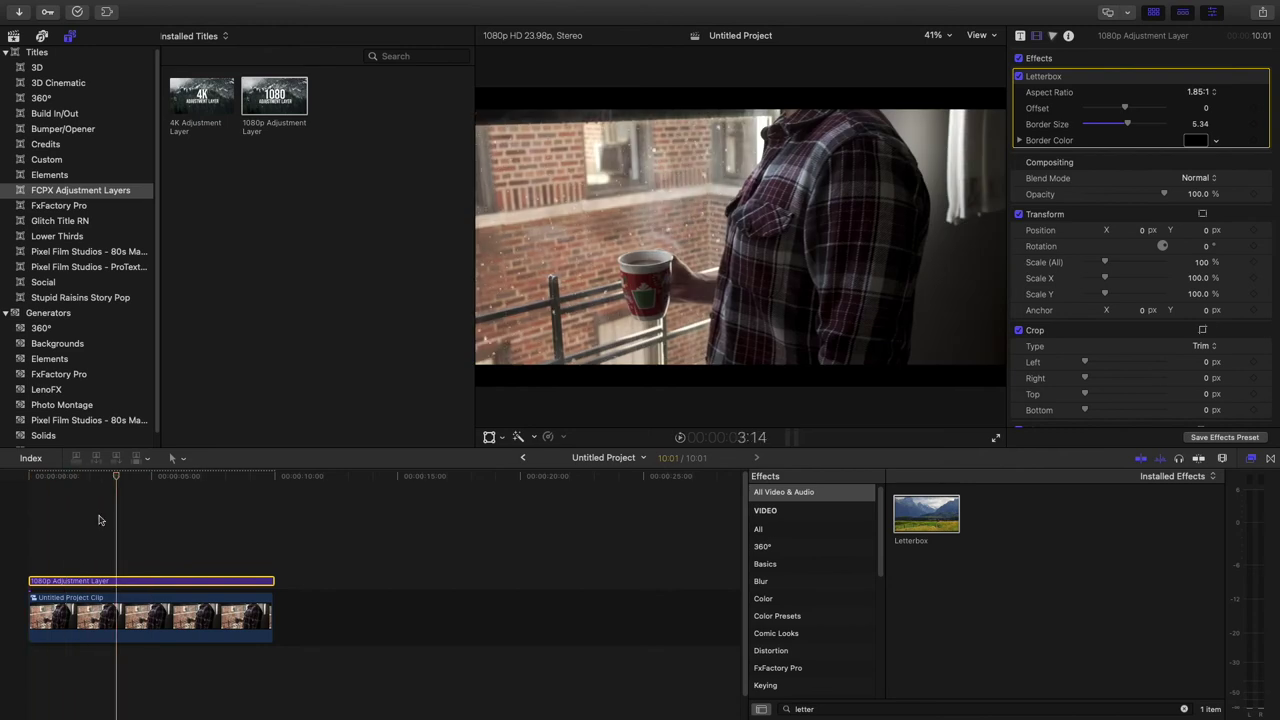
# Step: Open the Hotcoco compound clip from the Desk Cinemagraph event and play it to examine the finished version
pyautogui.click(14, 37)
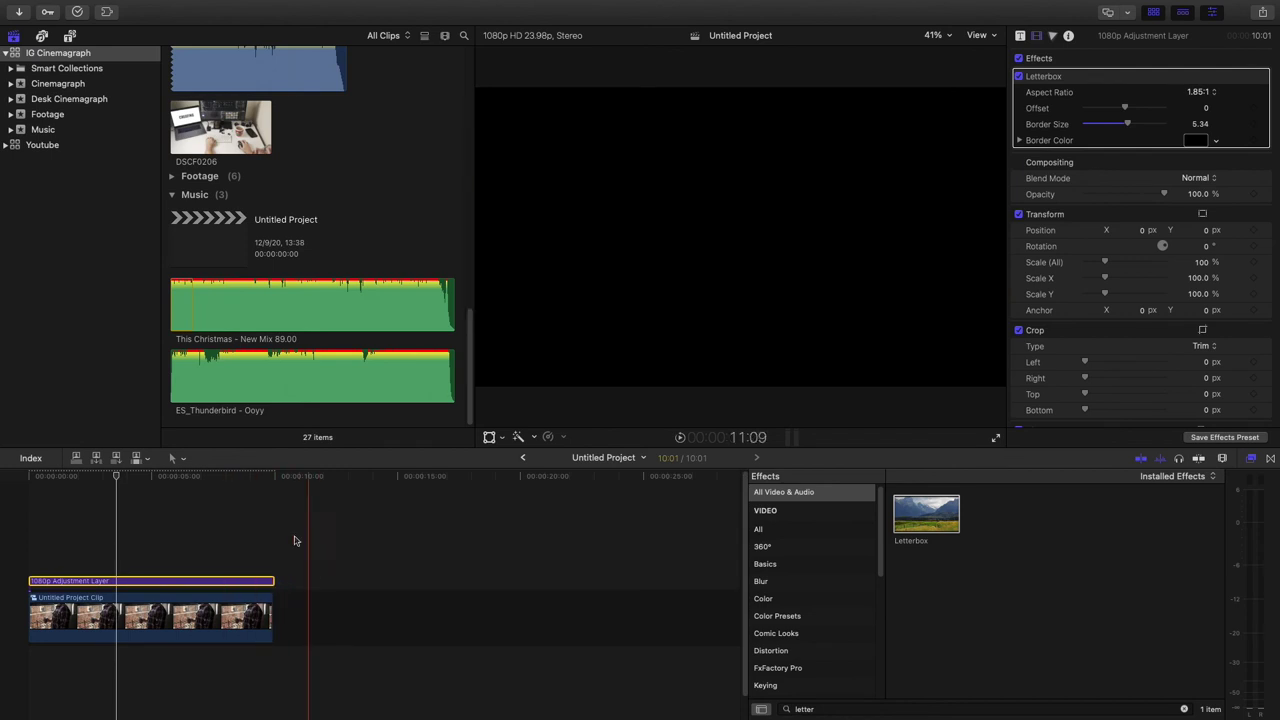
pyautogui.click(79, 55)
pyautogui.scroll(7, 246, 254)
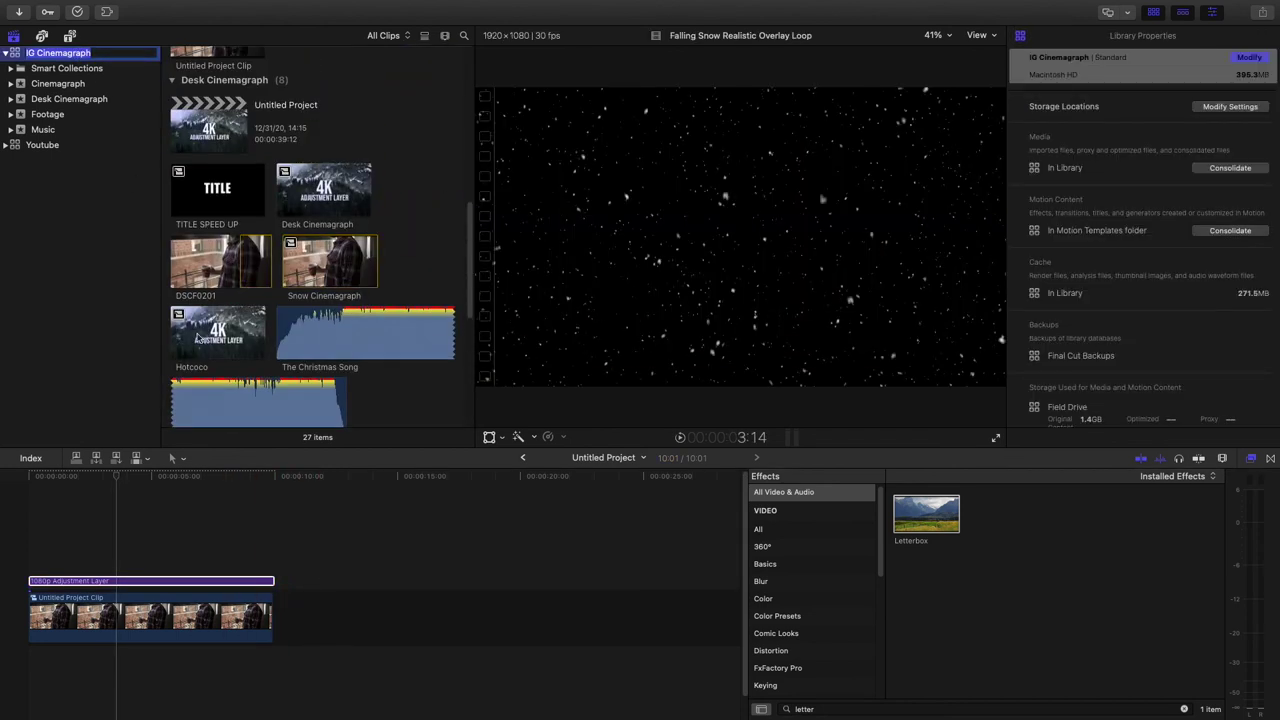
pyautogui.doubleClick(198, 334)
pyautogui.press('space')
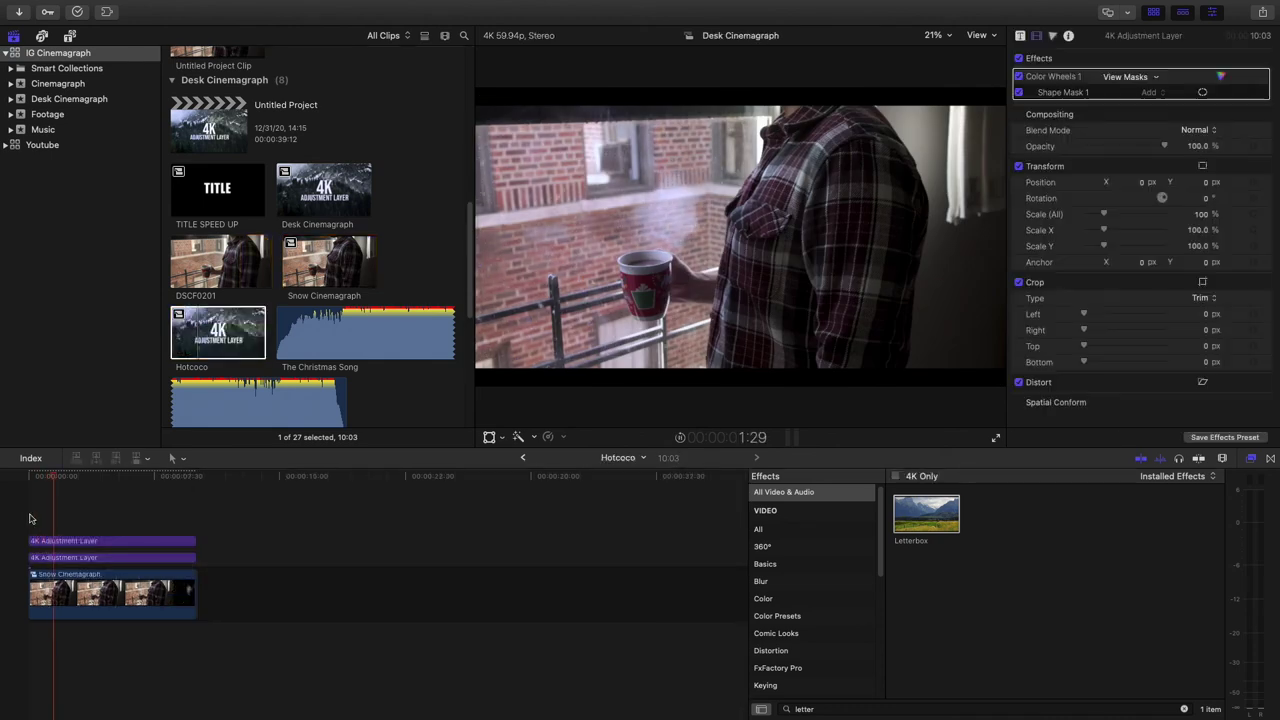